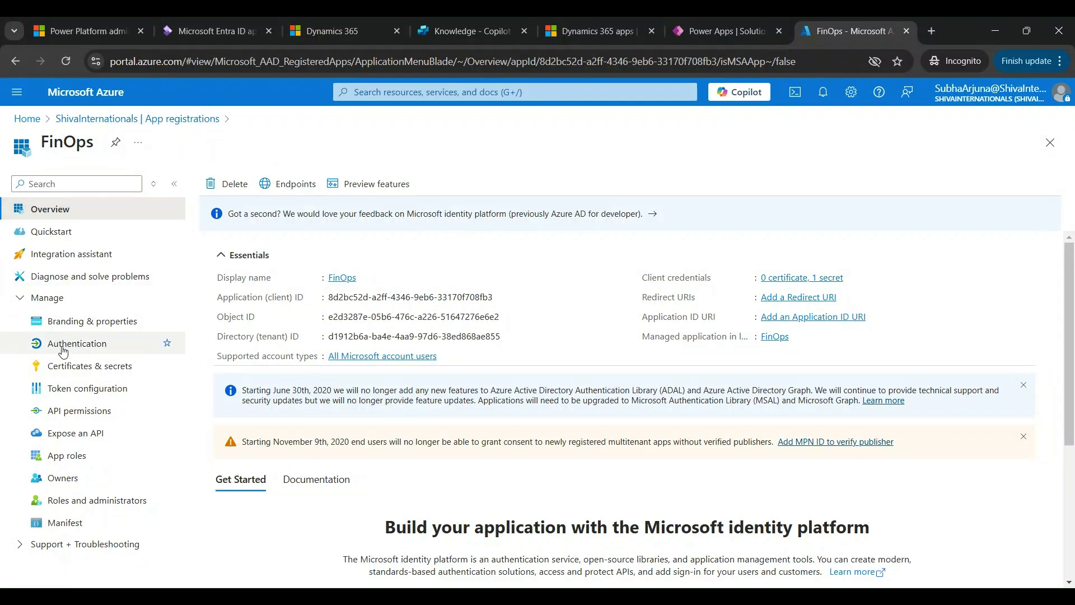
Review the client secrets and the API permissions of the FinOps app registration
click(83, 368)
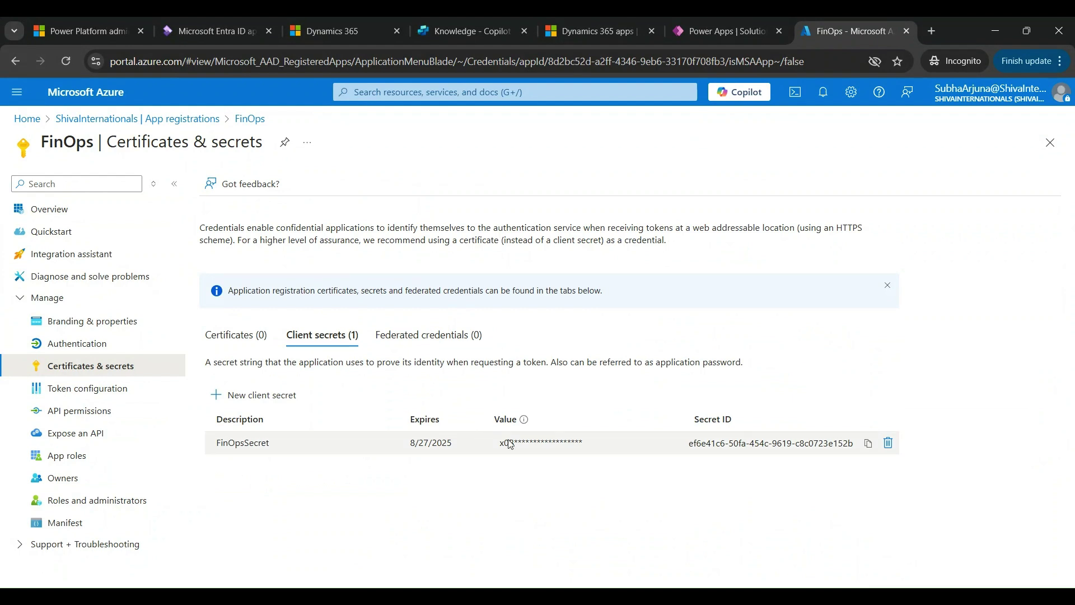
click(71, 419)
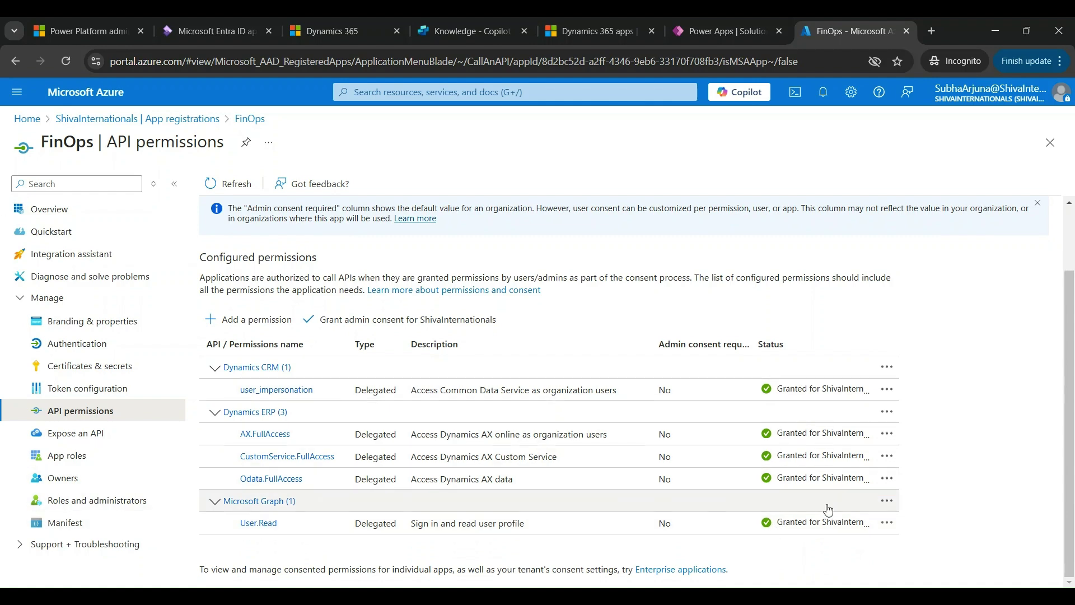
Switch to Finance and Operations, check the FinOps entry in Microsoft Entra ID applications, and open the Admin user's details to examine its roles
click(194, 31)
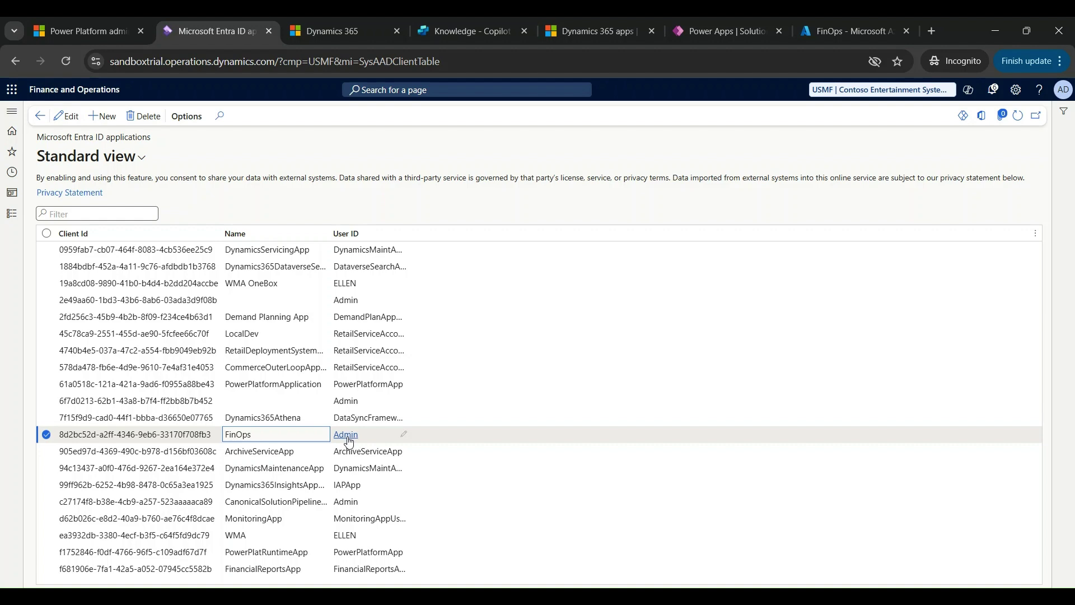
click(11, 174)
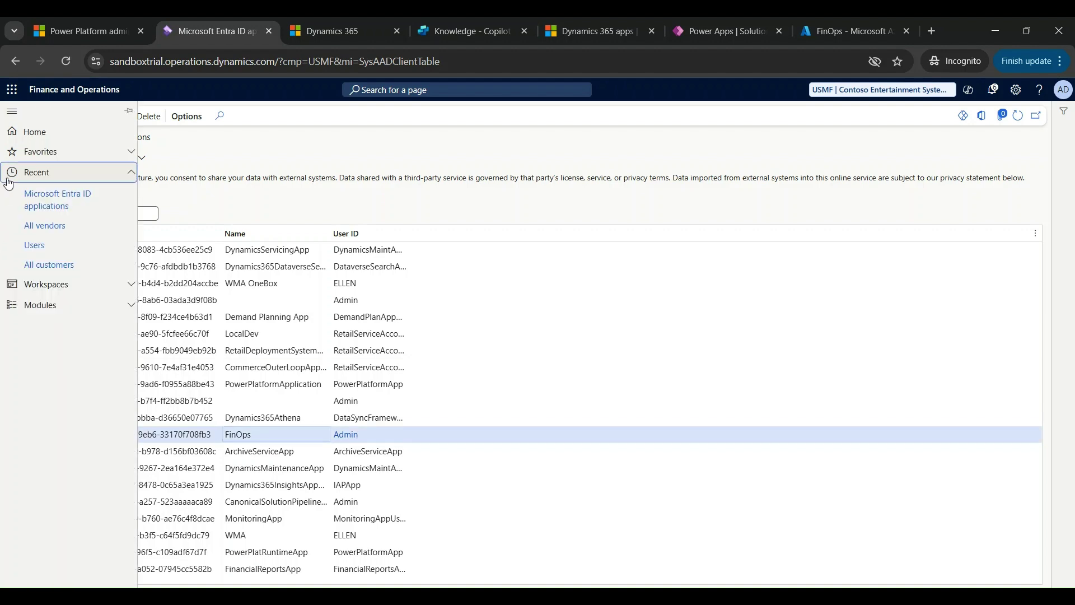
click(34, 246)
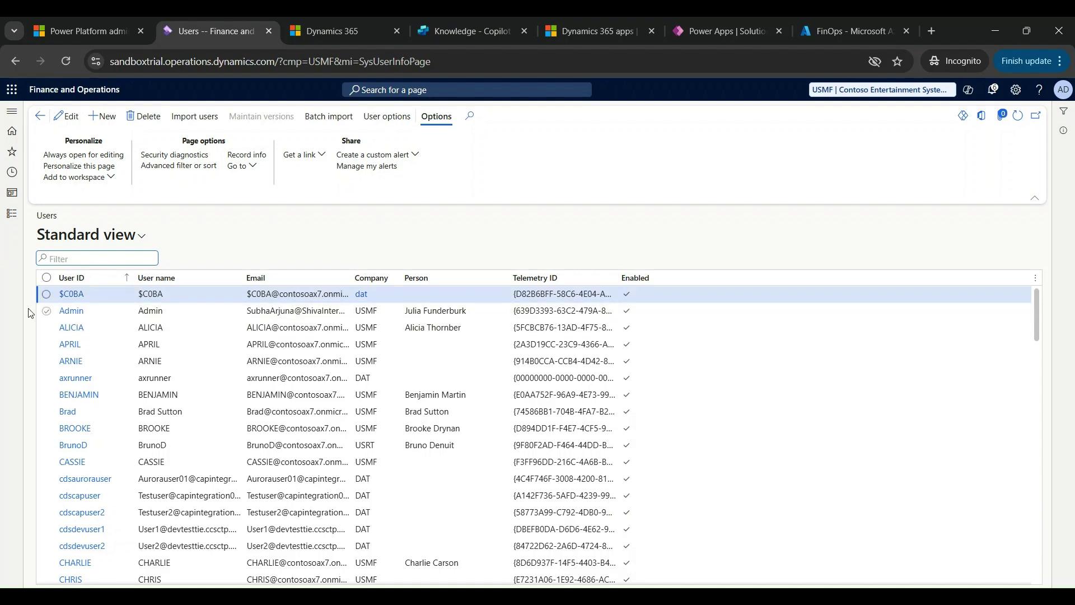
click(77, 317)
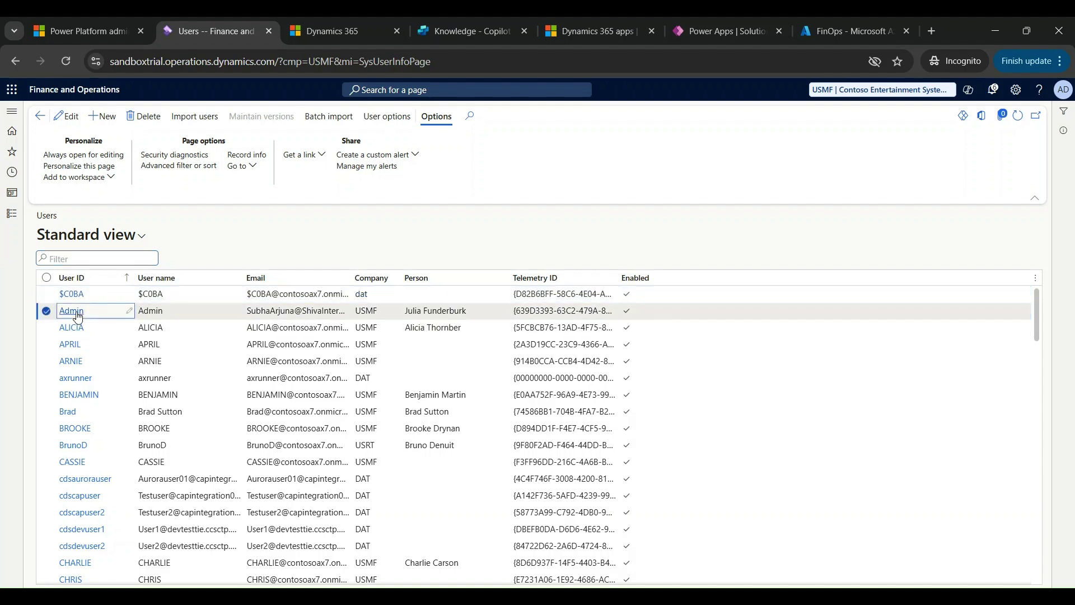
click(79, 318)
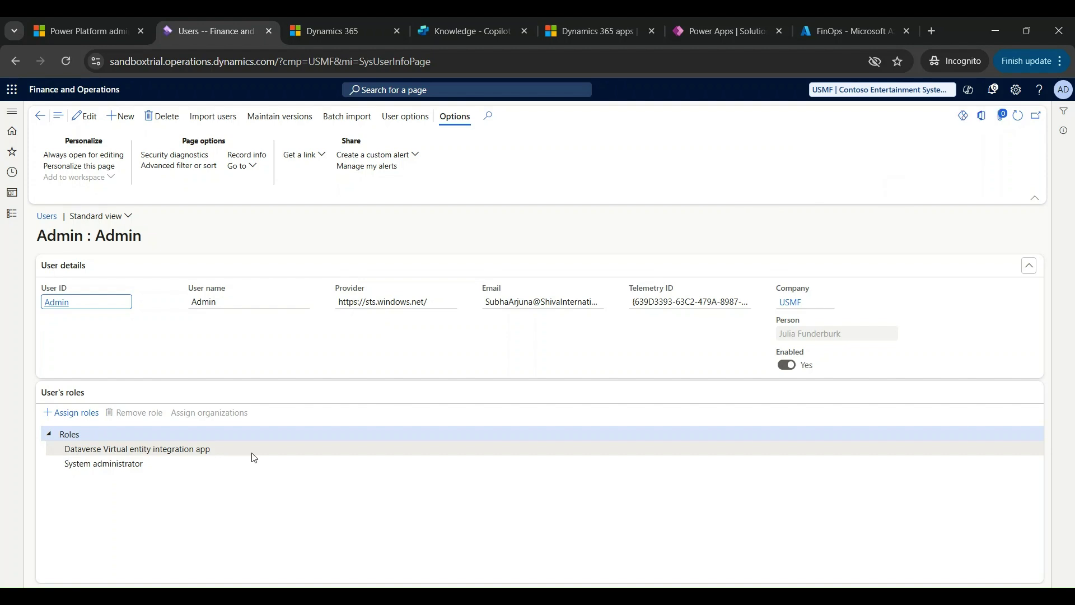
Switch to AppSource, search for "virtual entities" and get the Finance and Operations Virtual Entity app
key(ctrl+5)
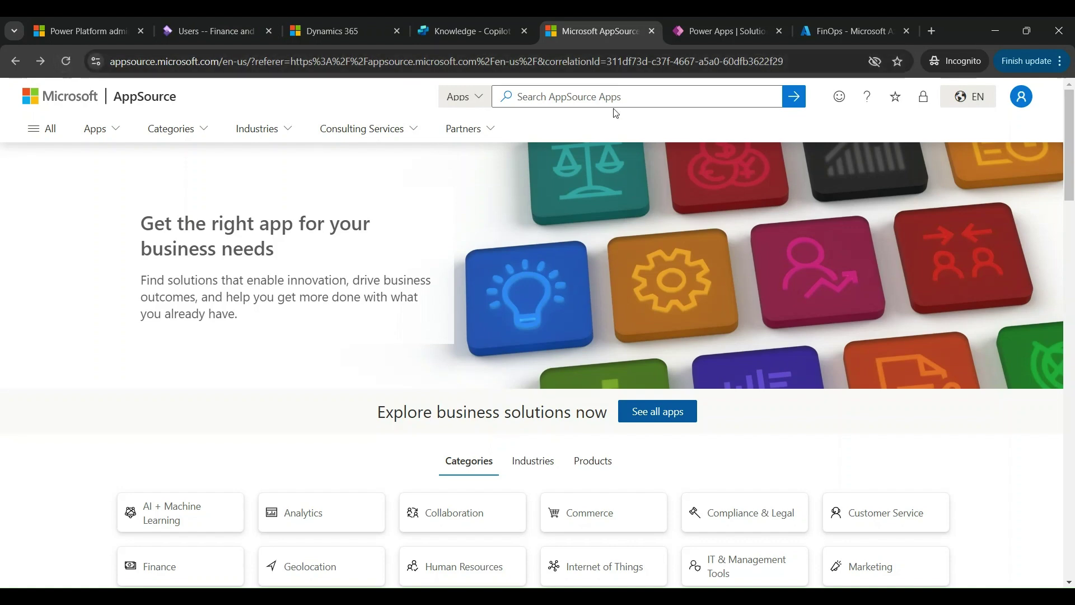
click(553, 98)
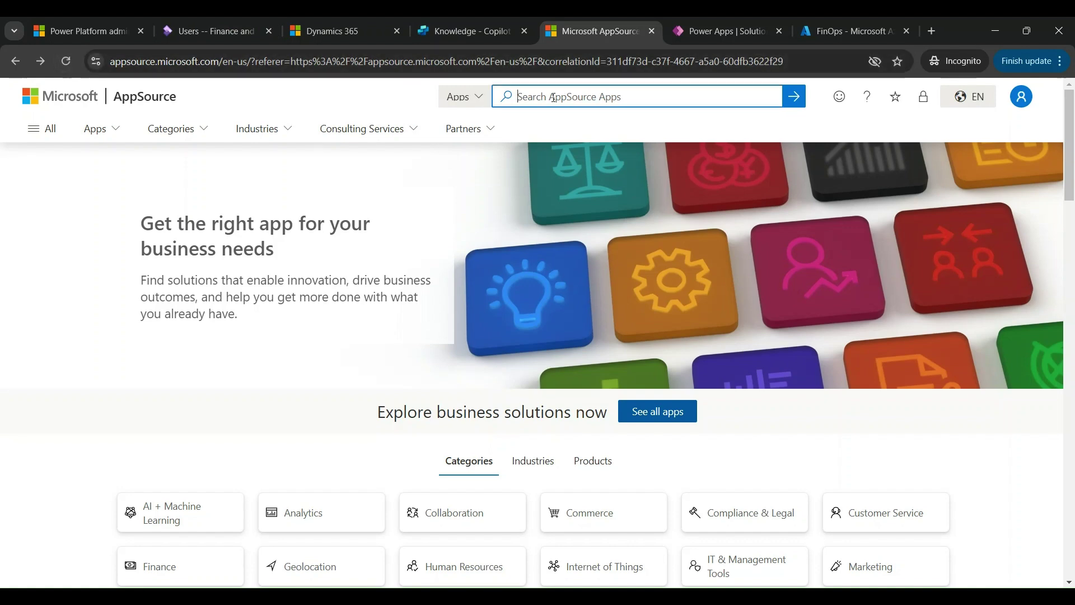
click(555, 125)
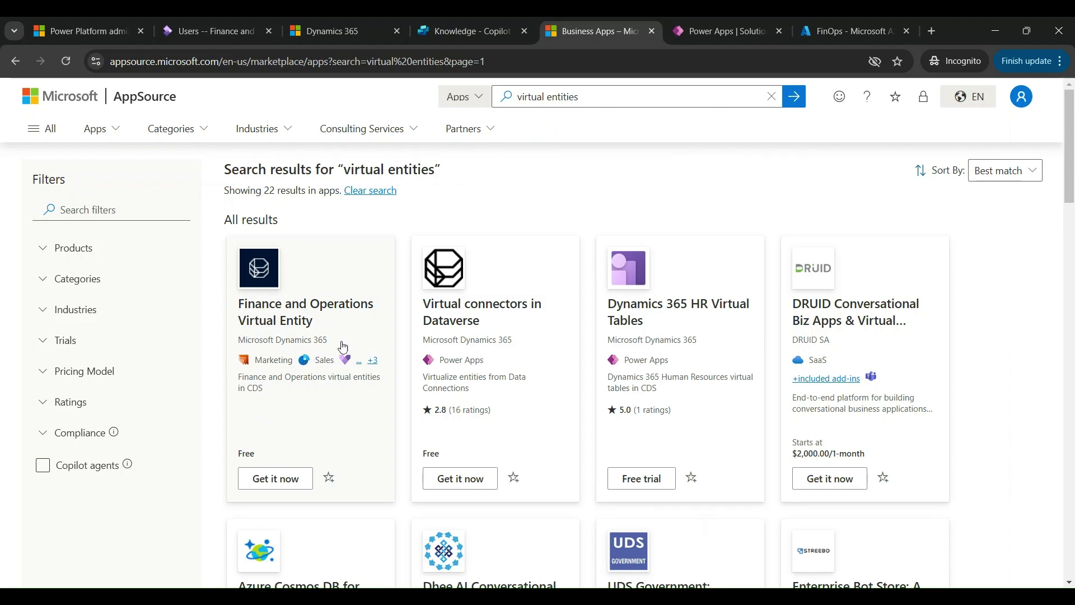
click(268, 479)
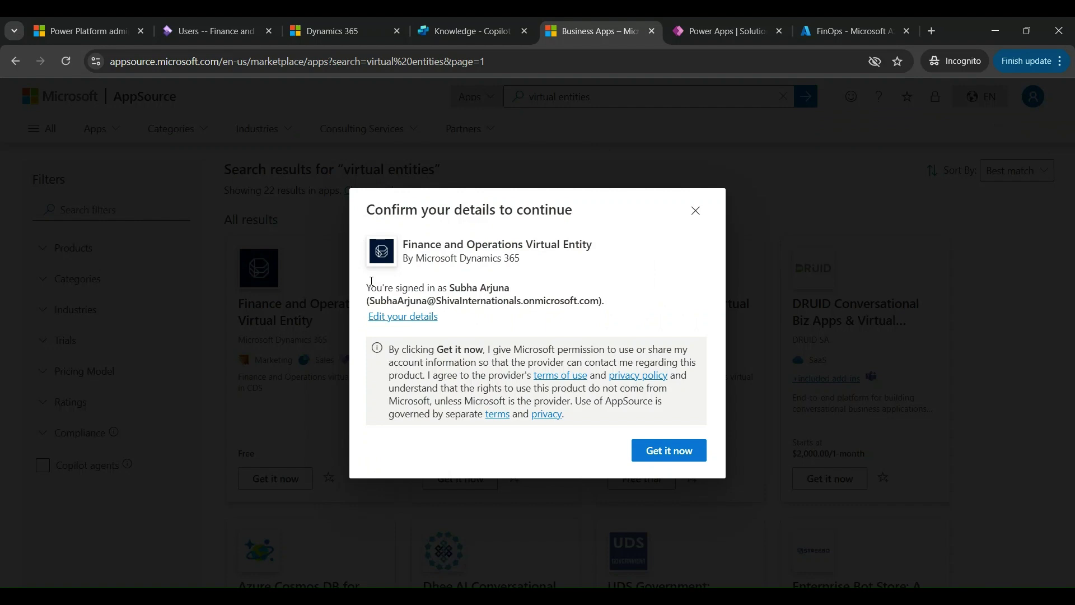
click(662, 455)
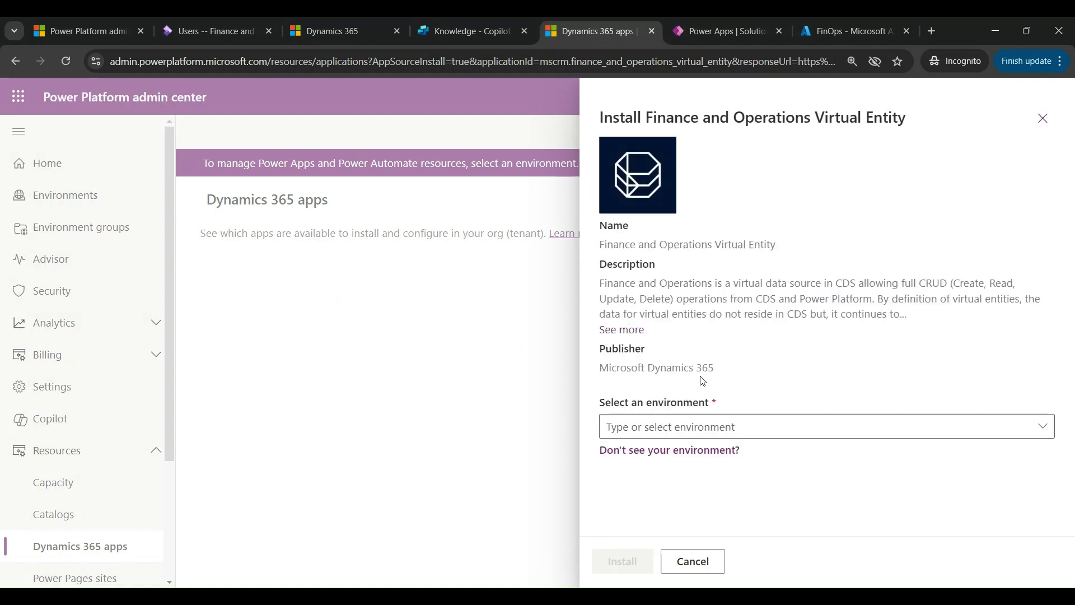
click(1042, 426)
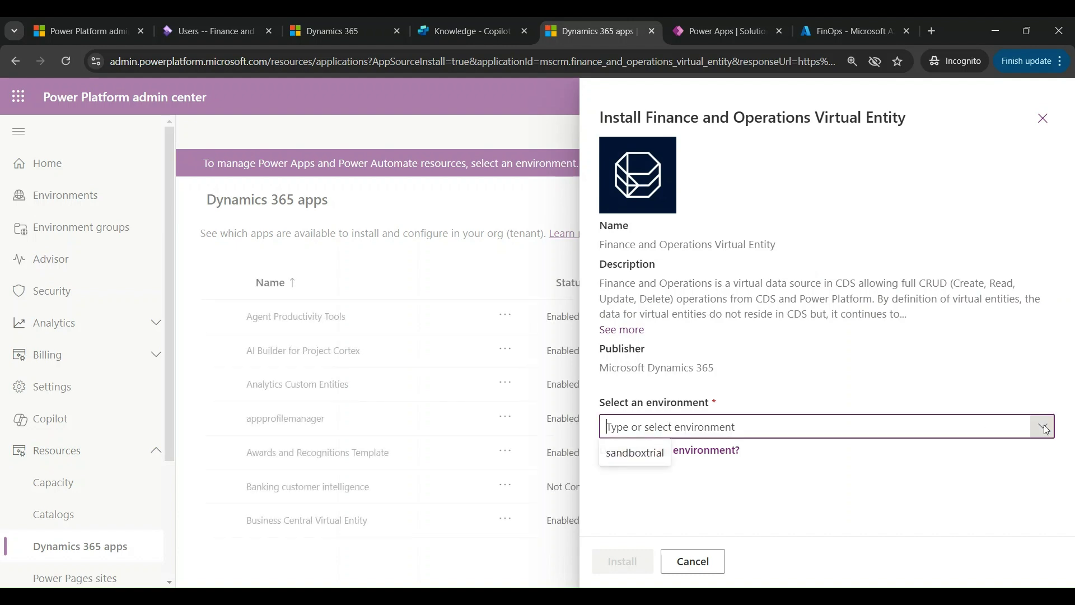
click(637, 462)
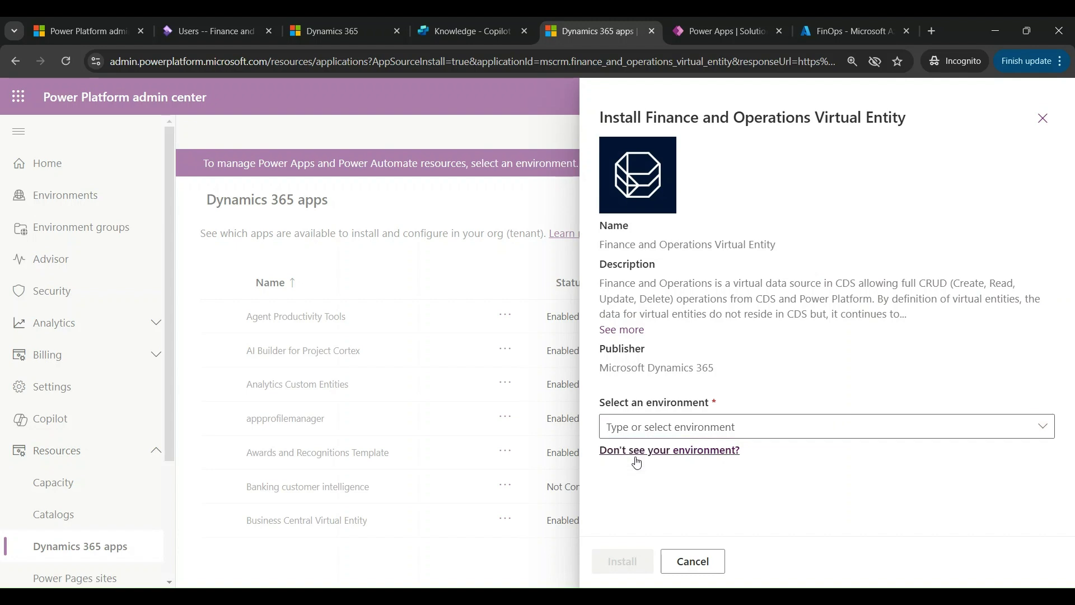
click(635, 456)
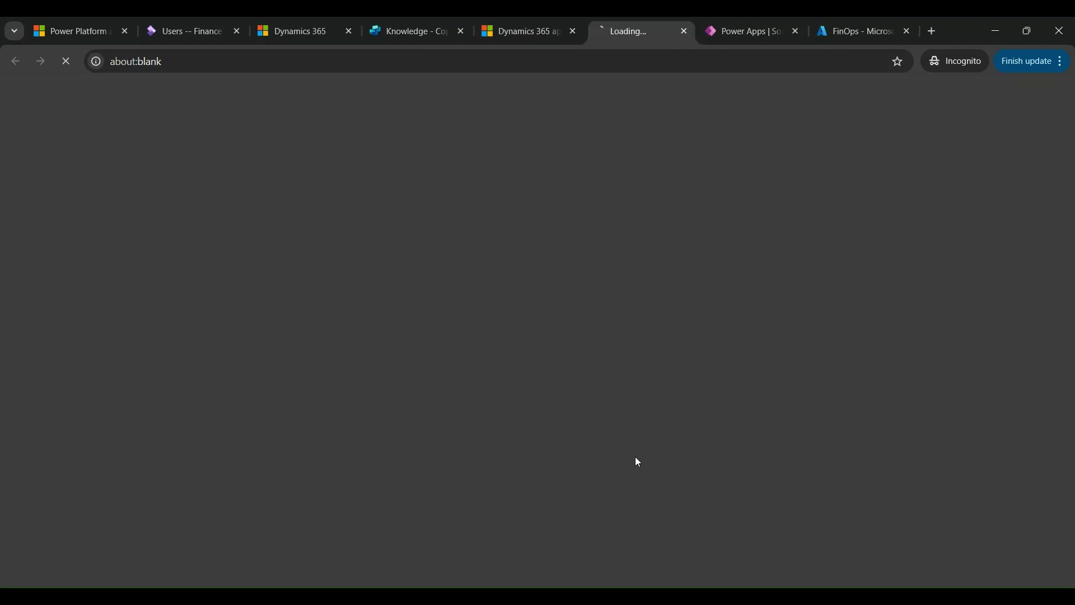
click(684, 31)
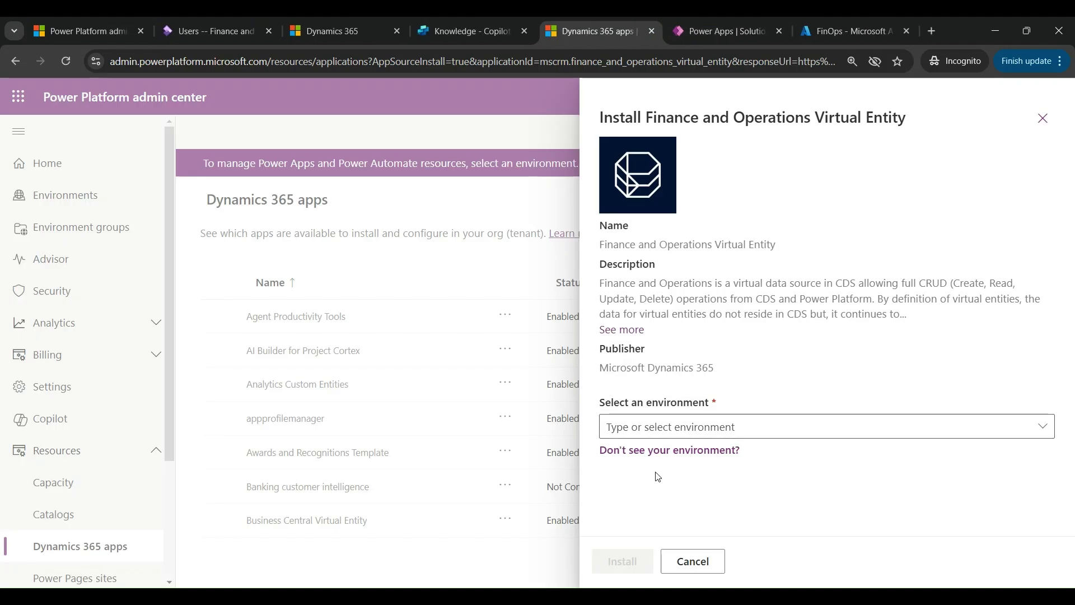
Select sandboxtrial as the environment for installing Finance and Operations Virtual Entity
click(659, 425)
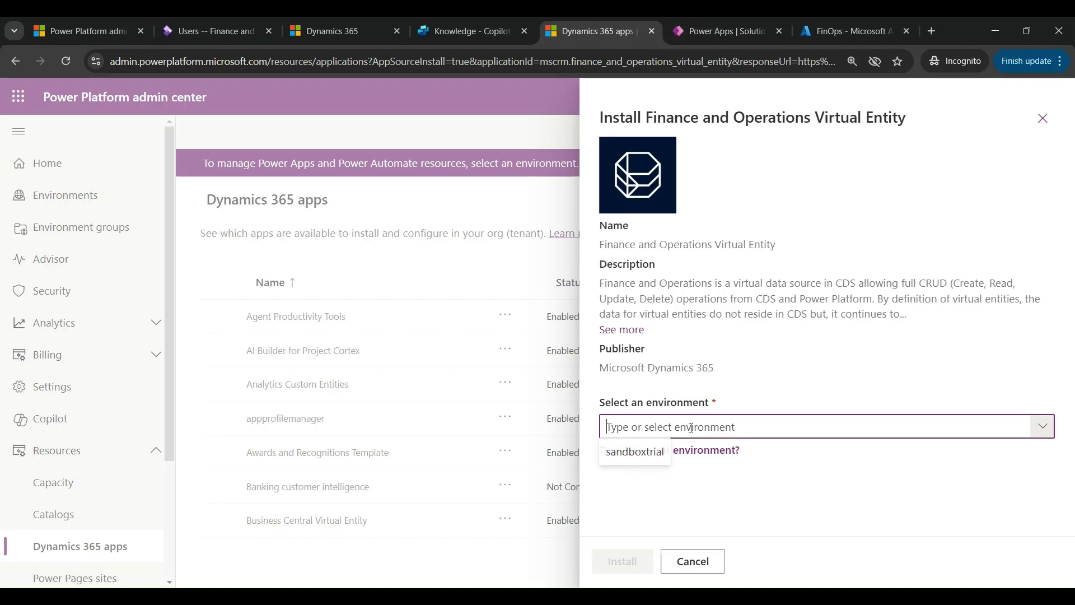
click(630, 458)
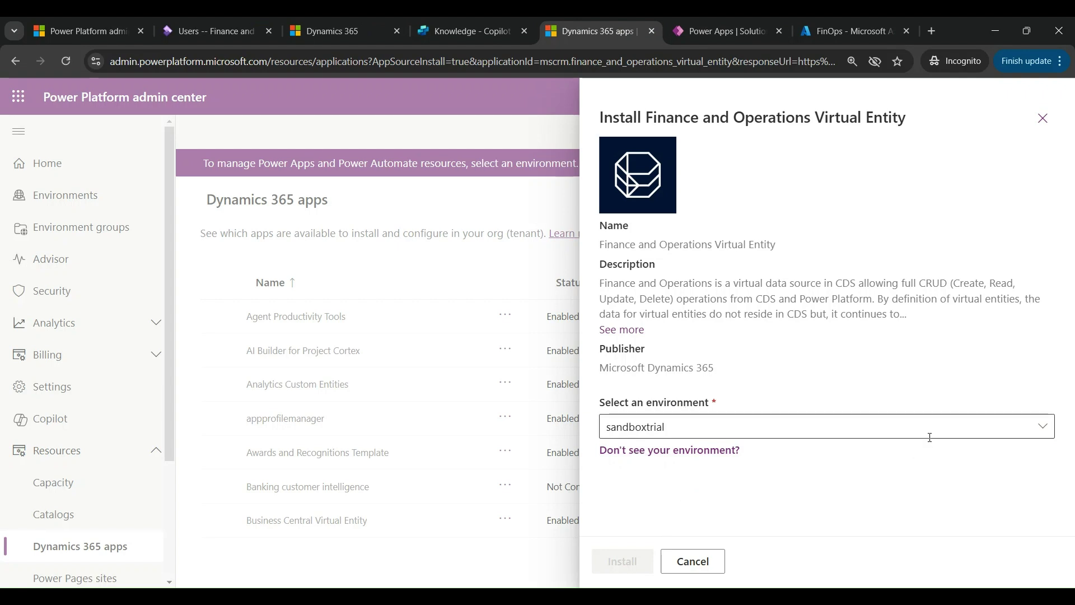
click(606, 486)
click(607, 488)
click(606, 522)
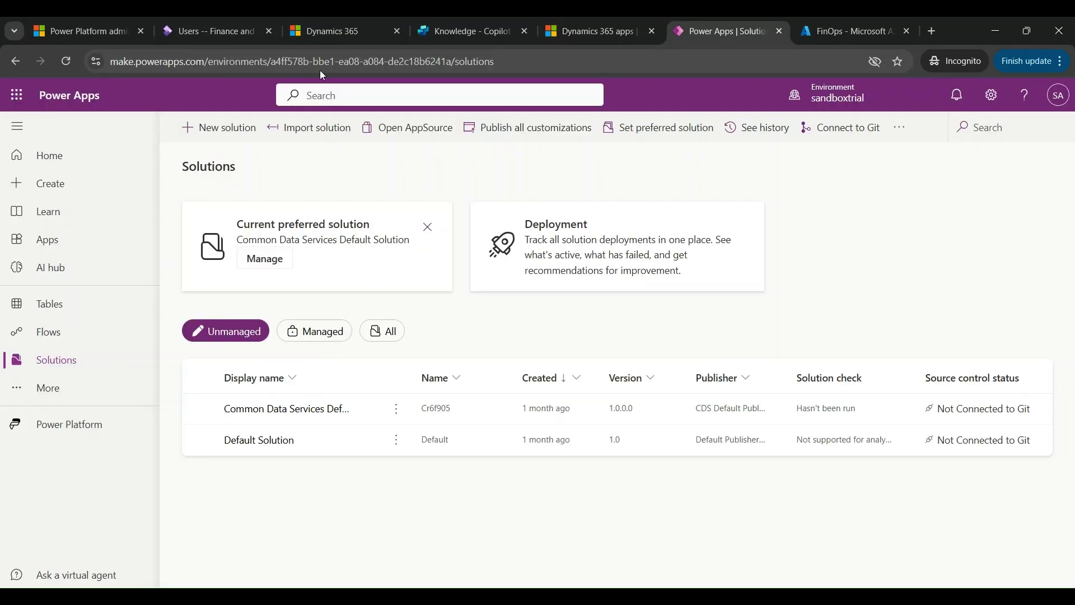
In Power Apps, search all sandboxtrial solutions for "virtual en" and widen the Display name column to read the full names
mouse_move(53, 362)
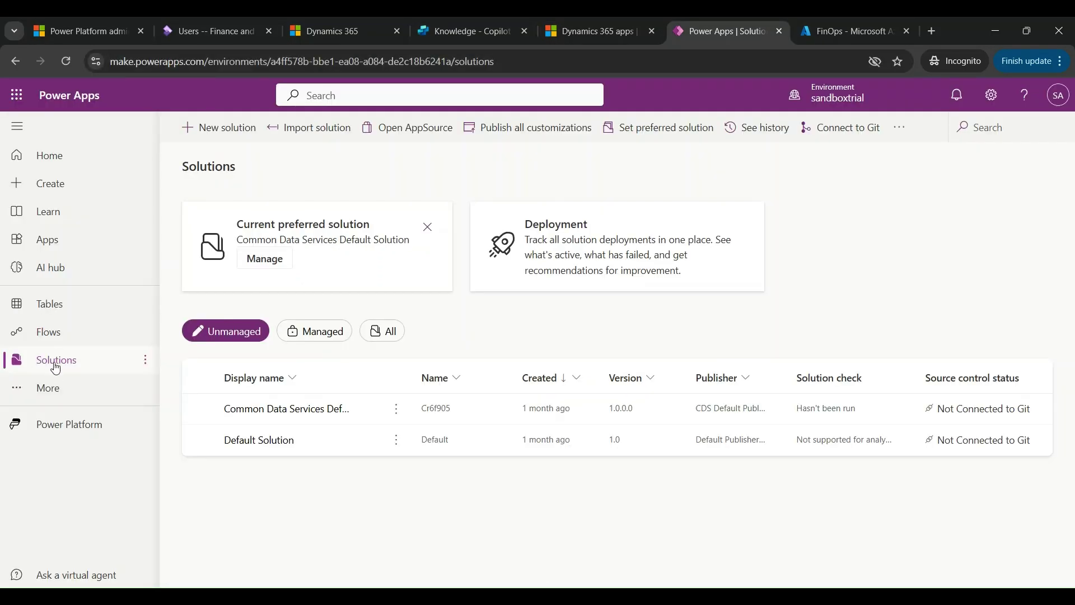
click(393, 332)
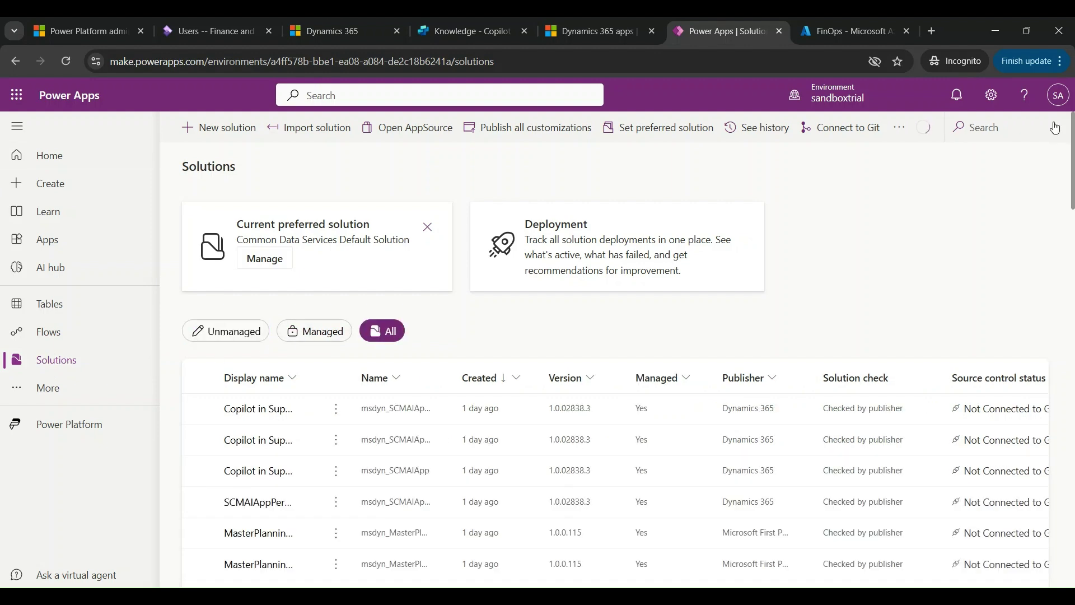
click(962, 130)
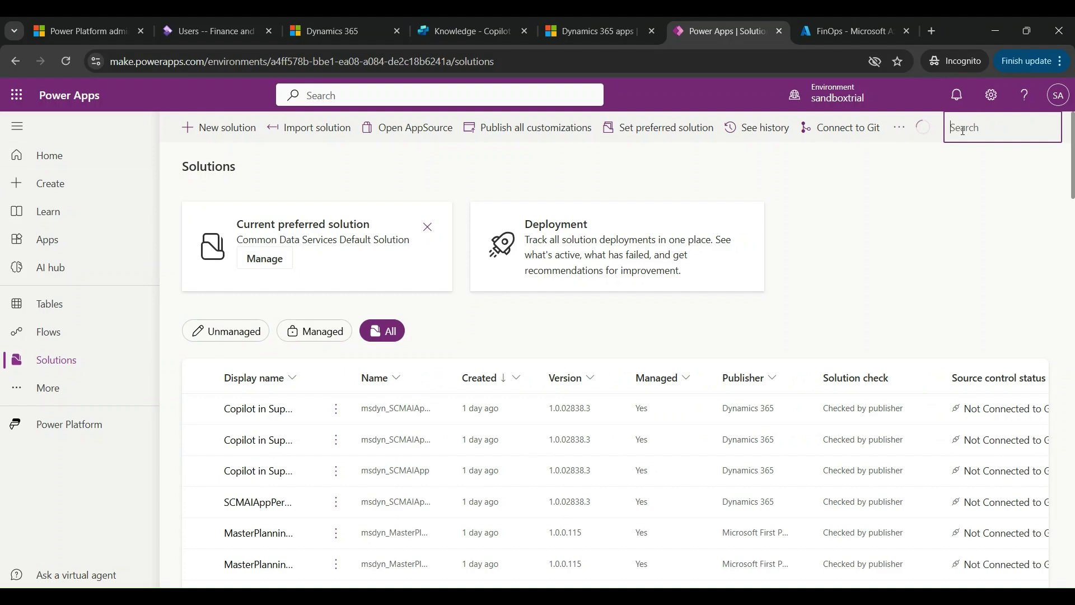
text(virtual en)
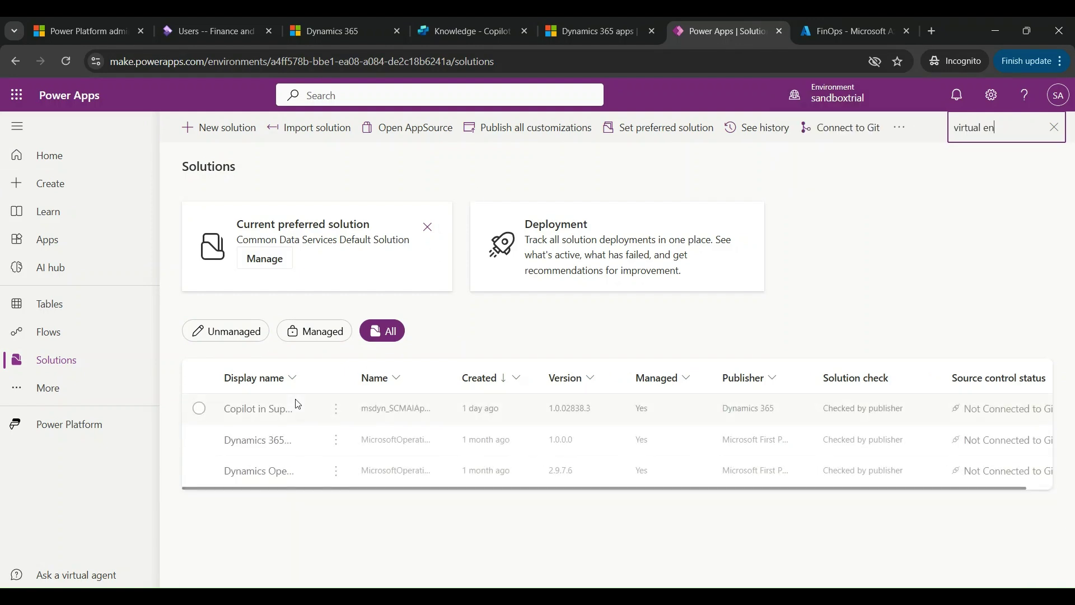
drag(311, 372, 566, 379)
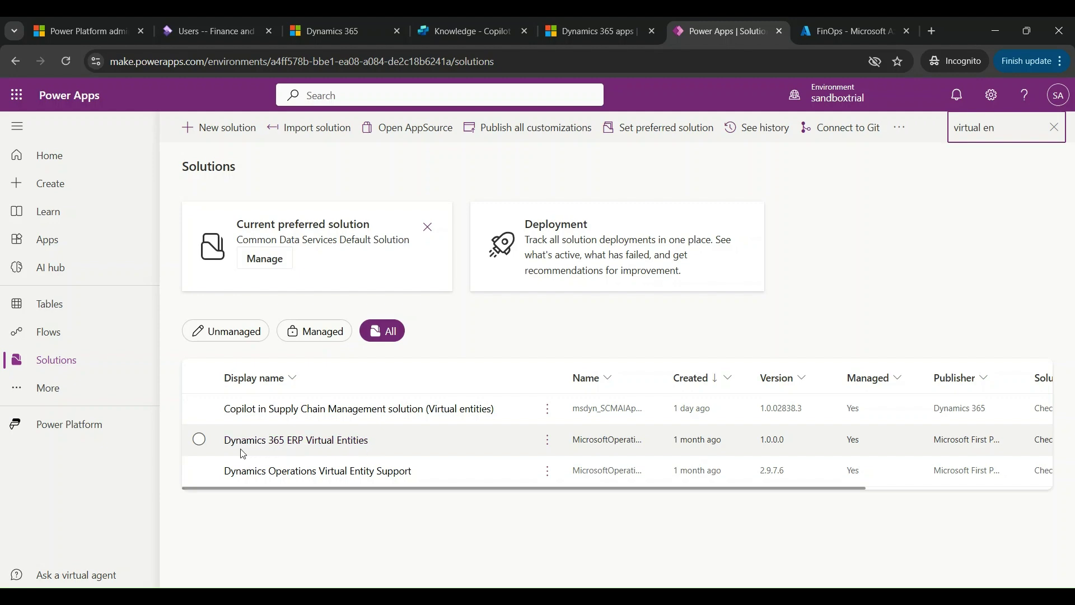
From the Power Platform admin center, open the sandboxtrial environment URL and show the virtual entity data sources under Administration
key(ctrl+1)
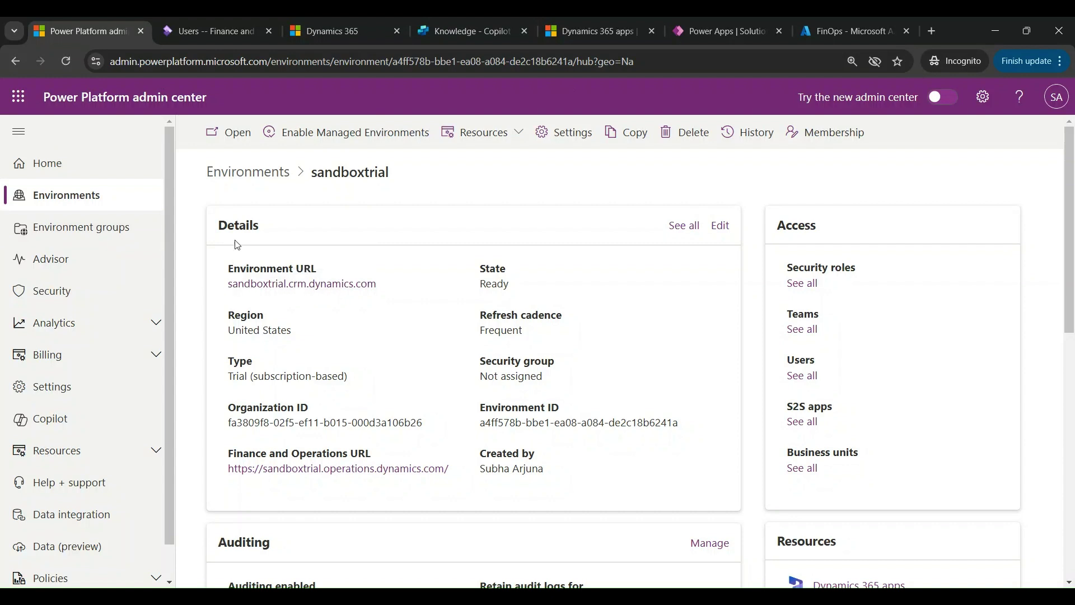
click(294, 286)
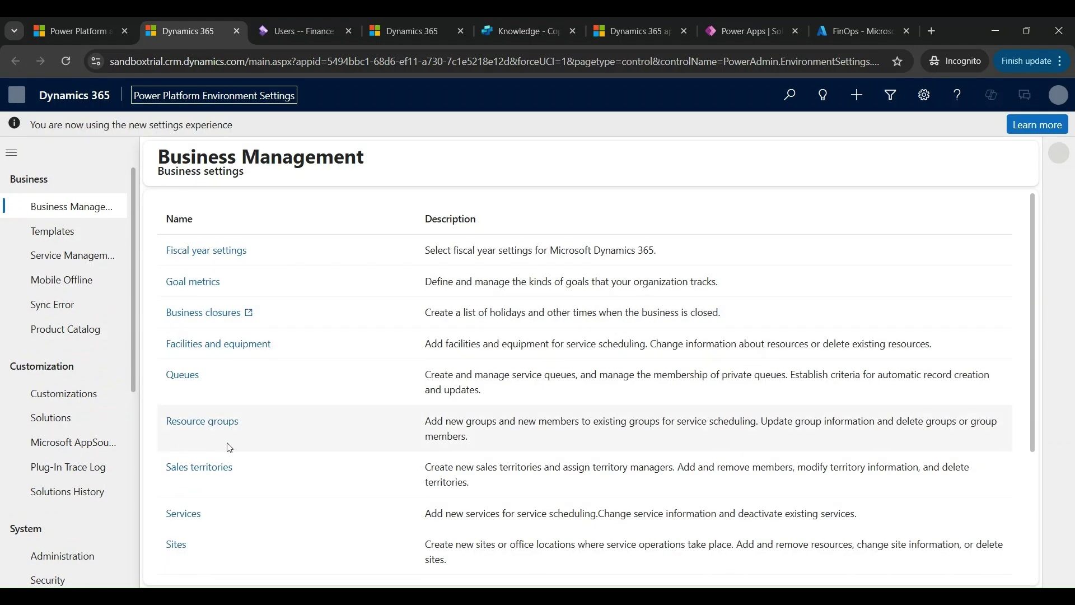
drag(133, 365, 122, 461)
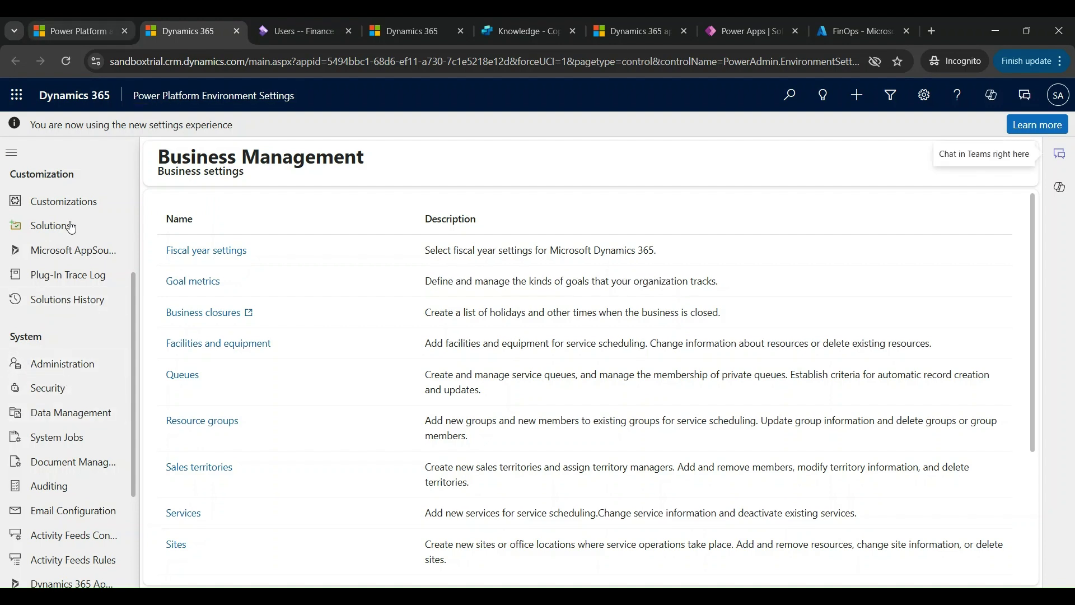
click(74, 368)
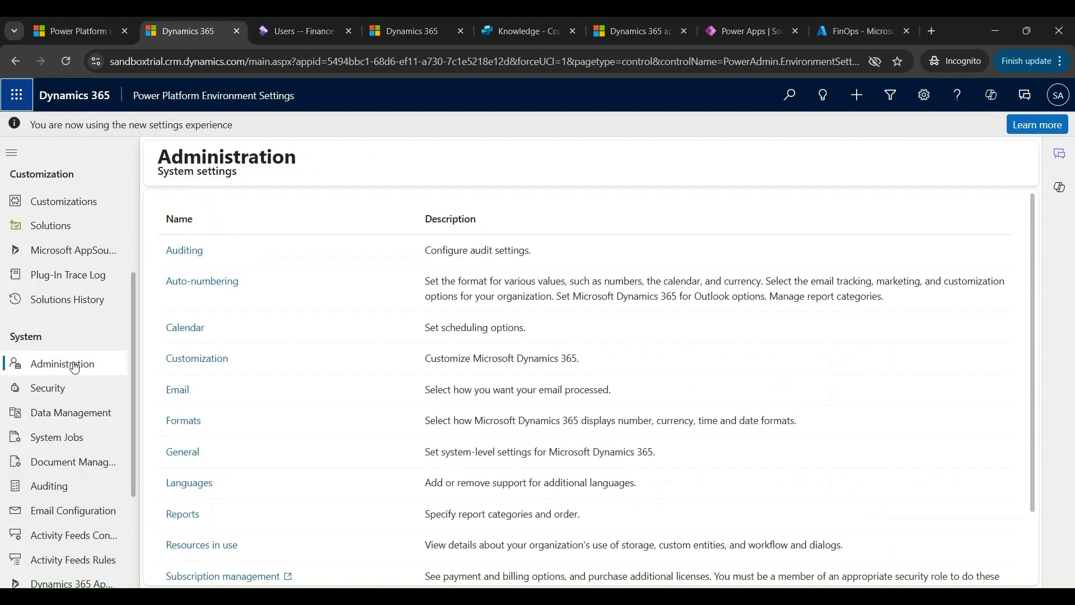
scroll(425, 342, down, 2)
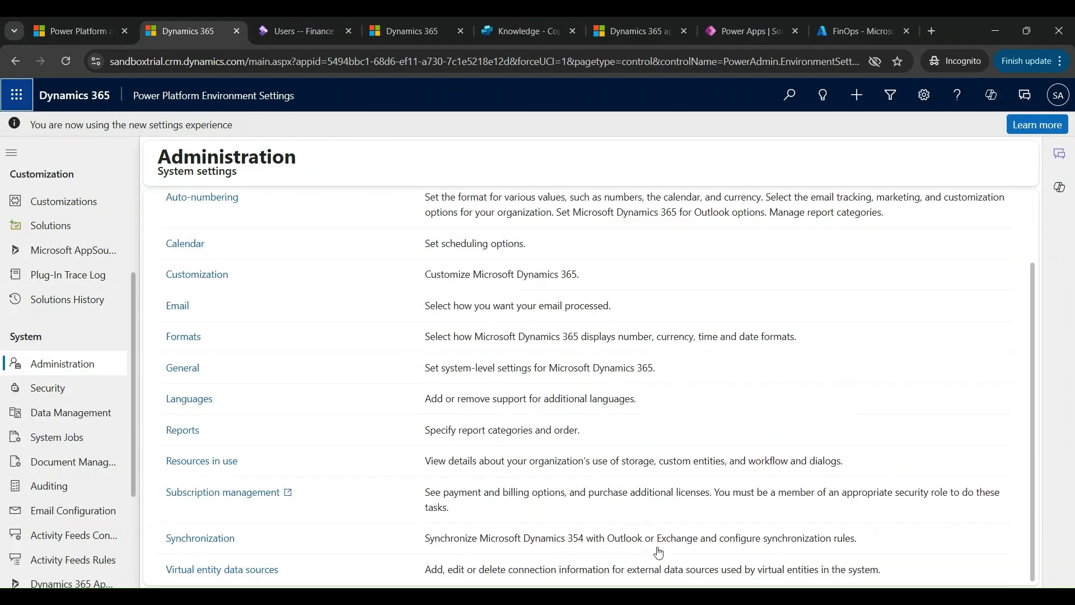
click(224, 575)
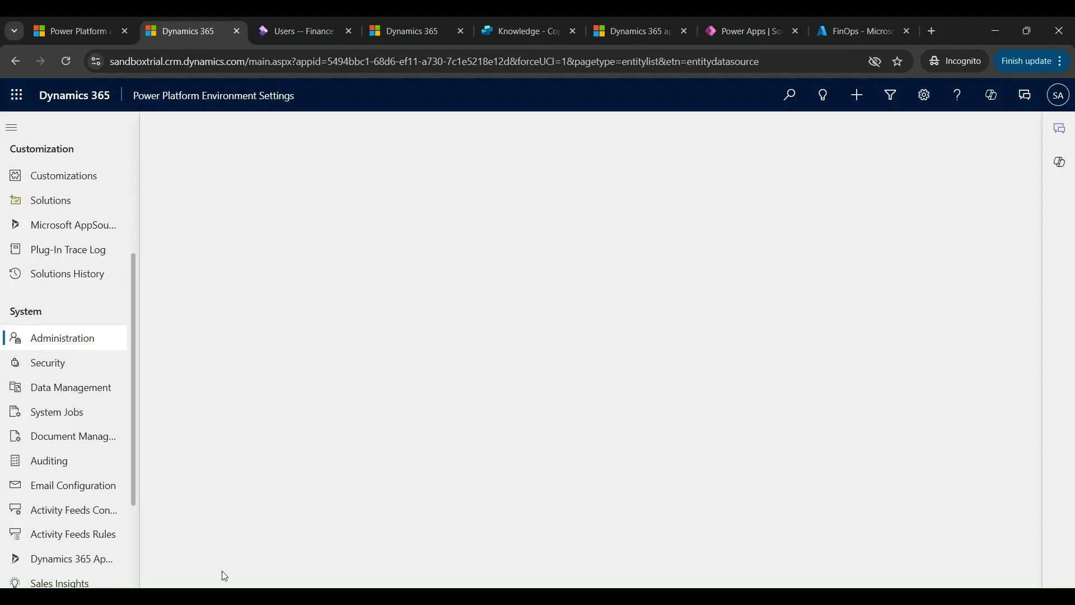
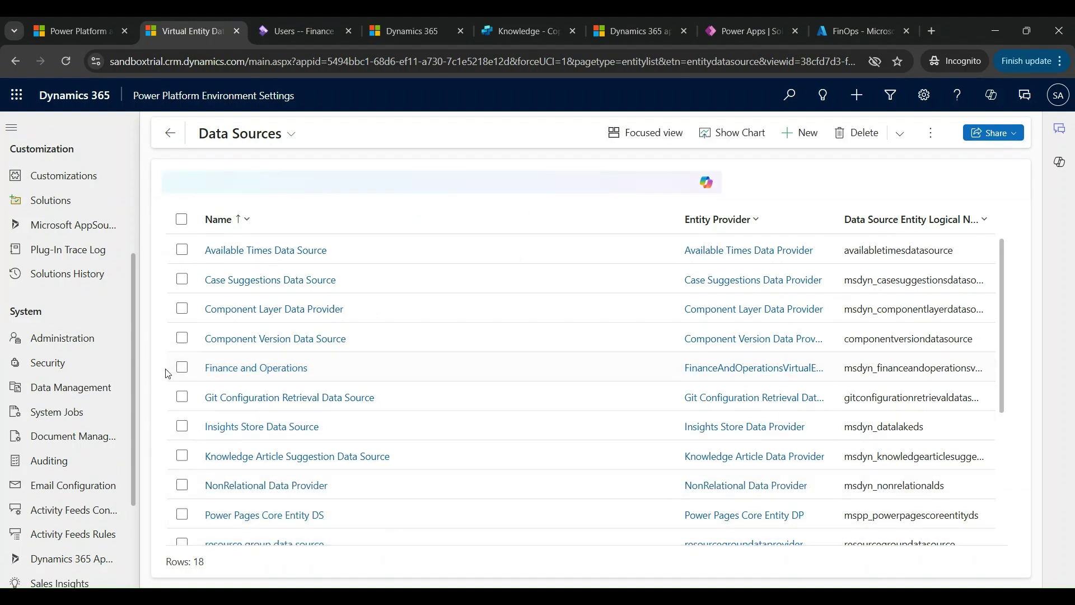
Open the Finance and Operations data source, examine its connection configuration, and save and close the record
click(253, 374)
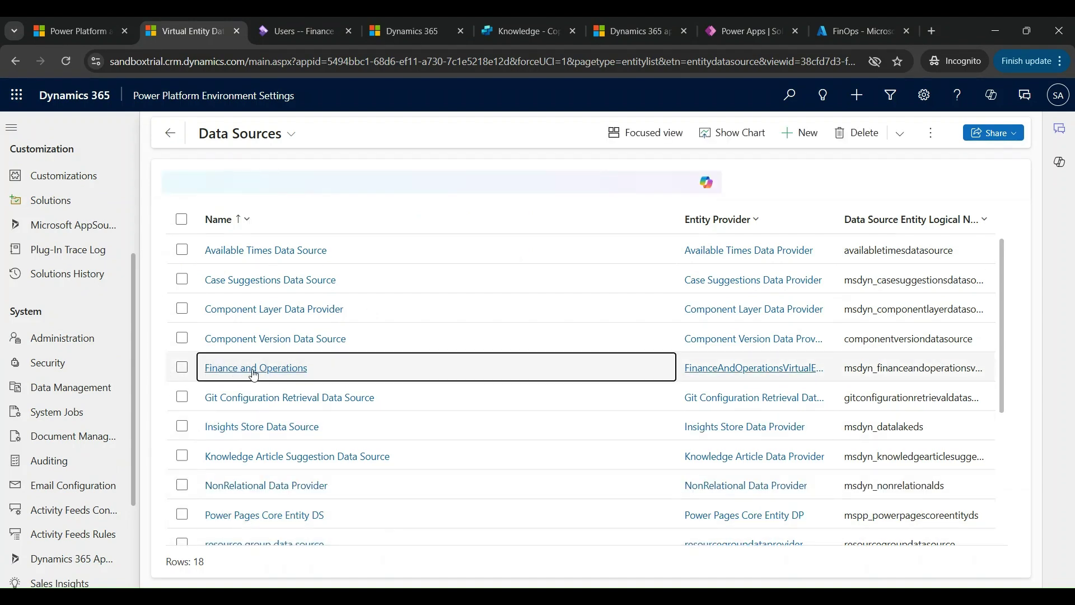
click(254, 370)
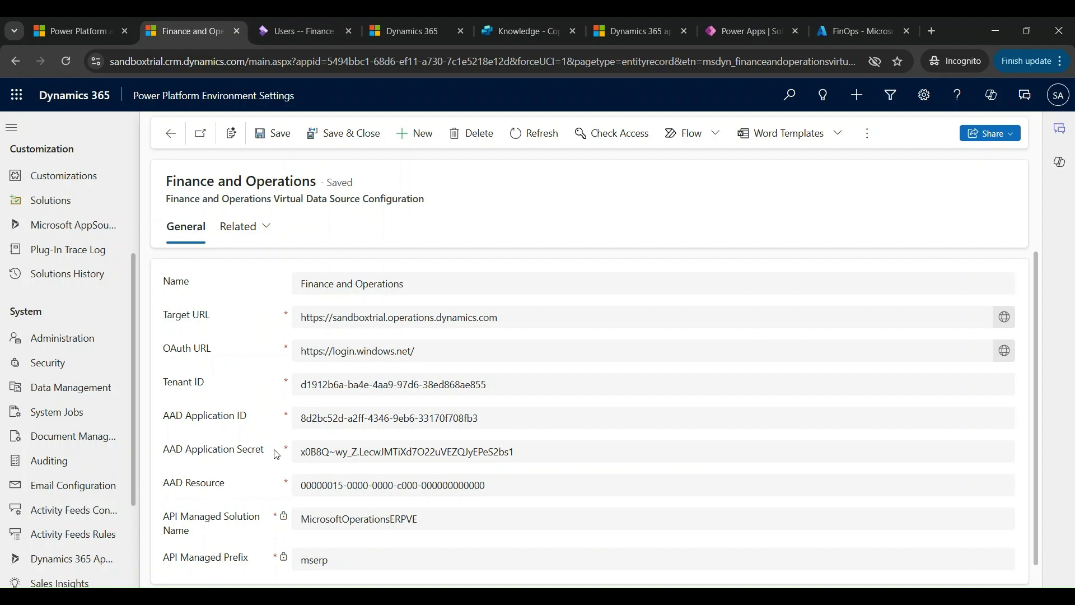
scroll(276, 456, down, 1)
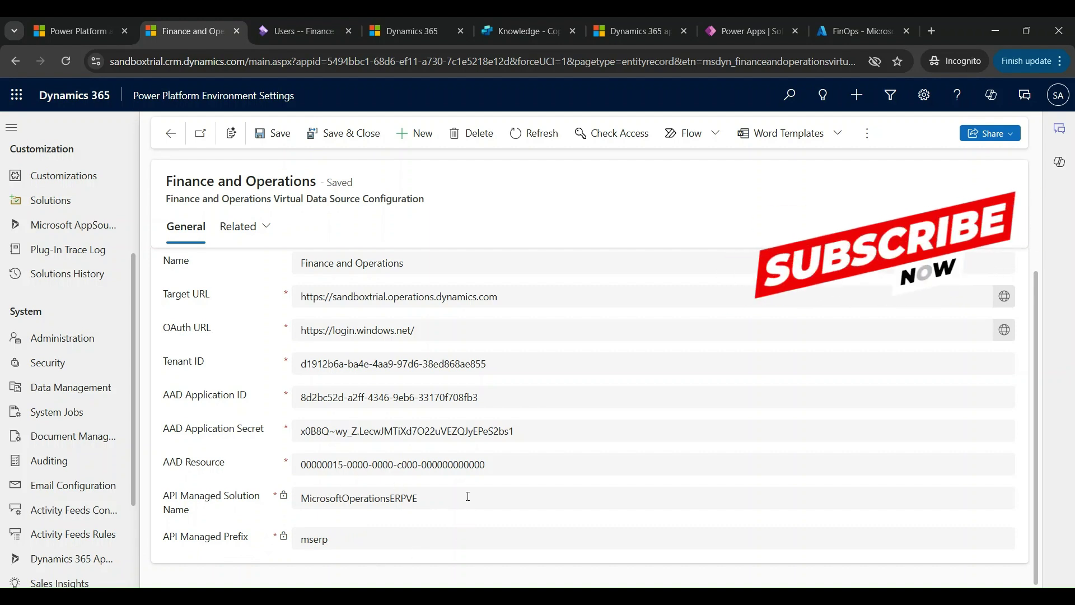
click(364, 134)
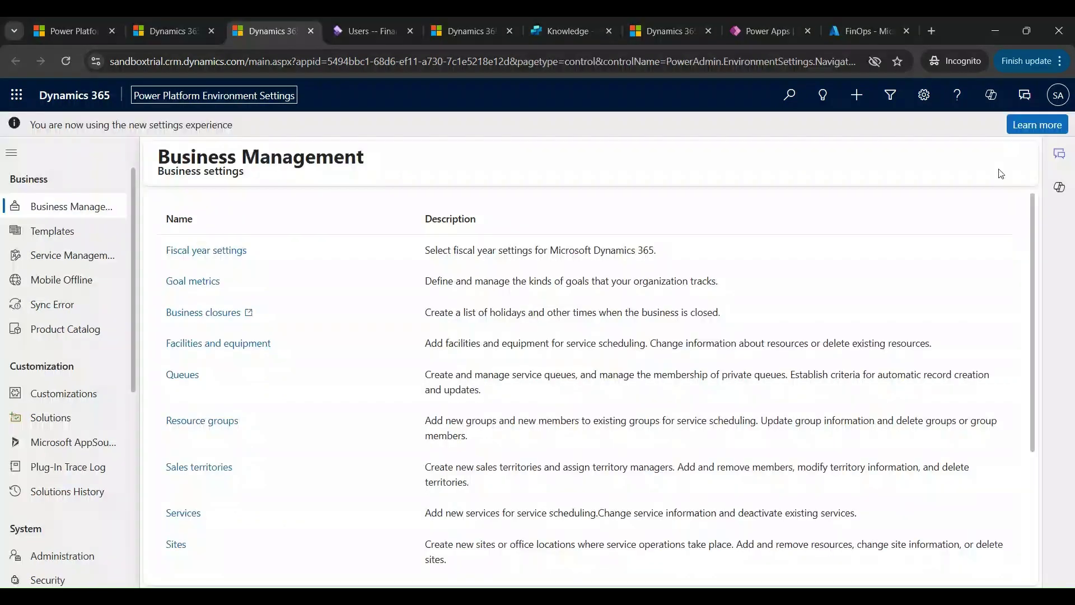
Run an Advanced Find on Available Finance and Operations Entities where Name contains "CustCust"
click(895, 96)
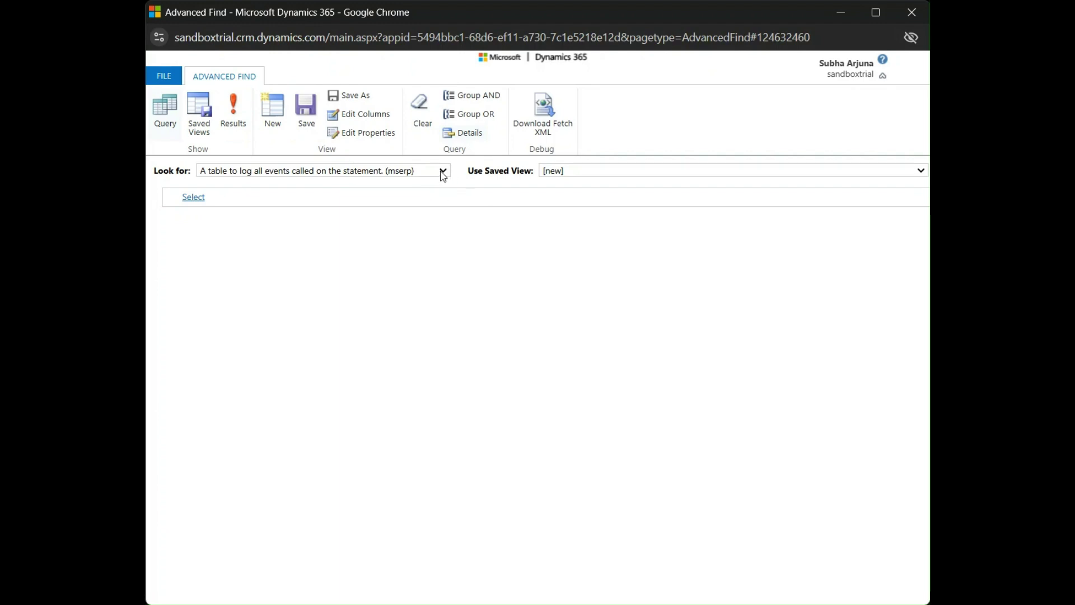
text(av)
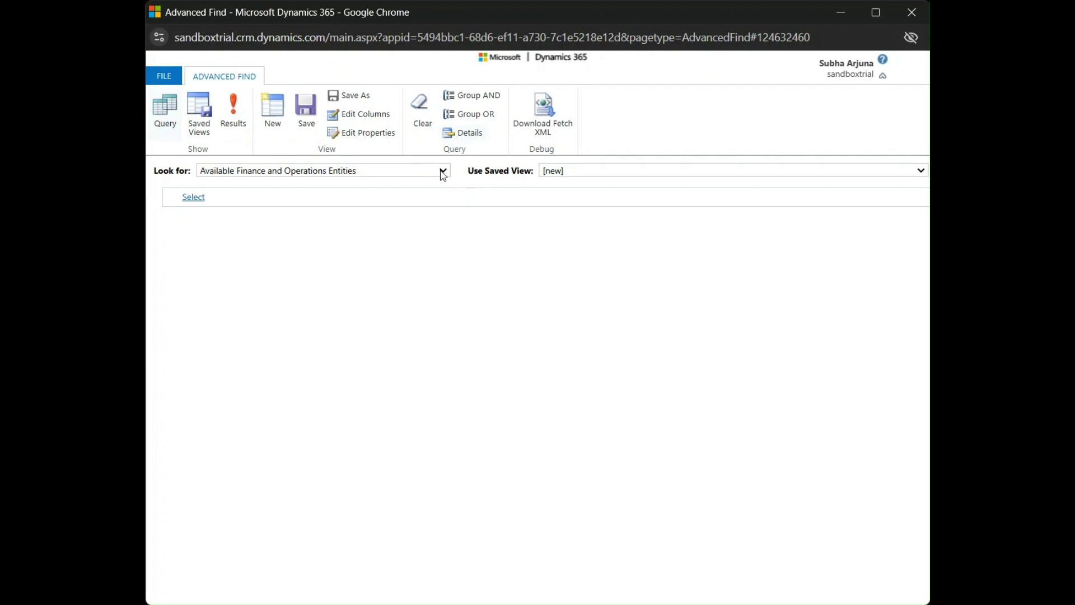
click(193, 198)
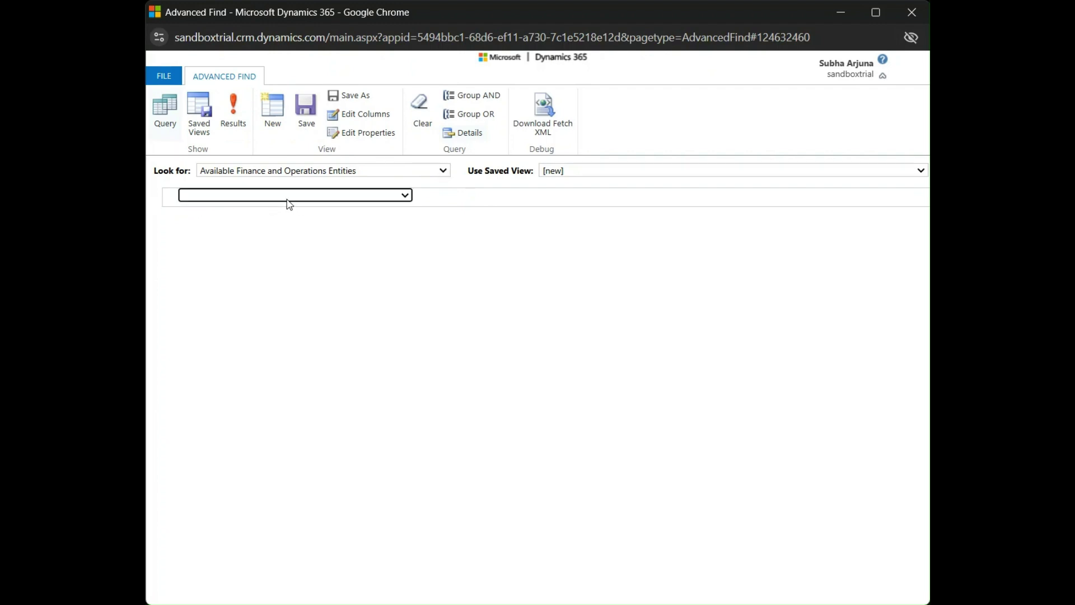
click(230, 250)
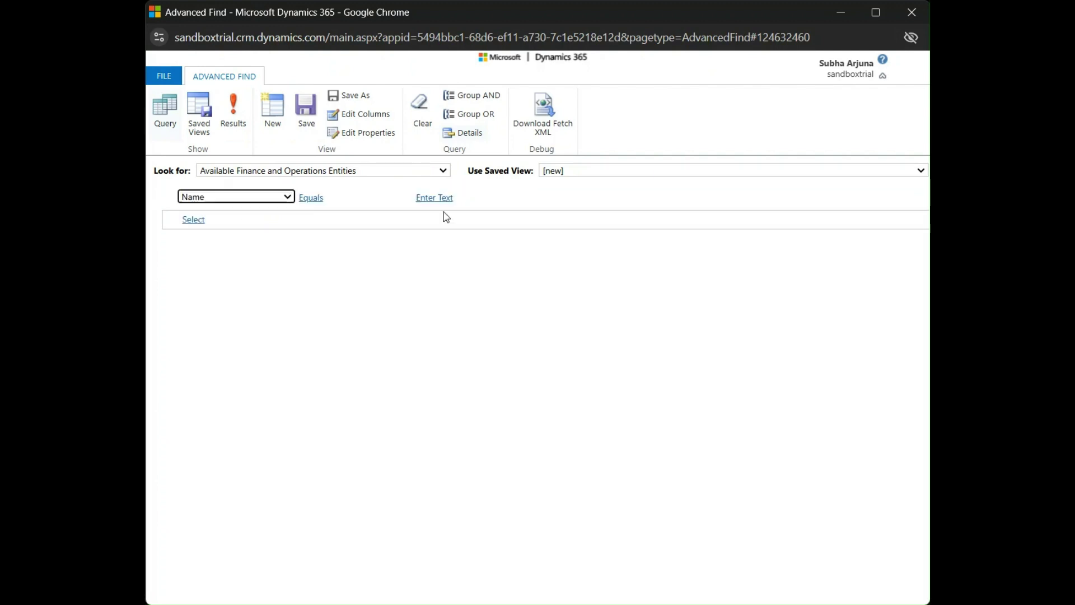
click(310, 197)
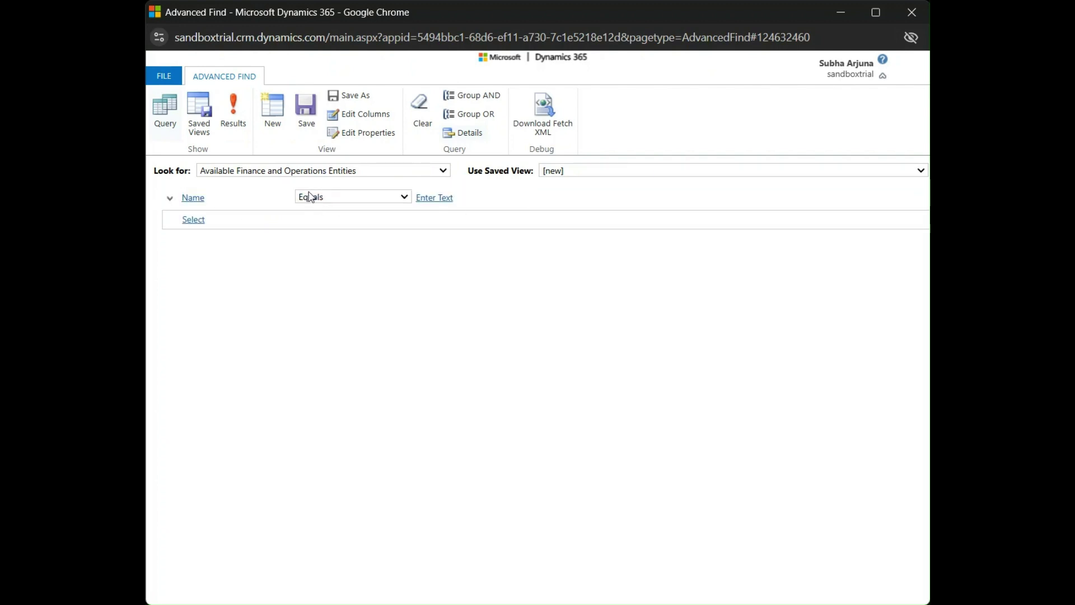
click(326, 256)
click(445, 196)
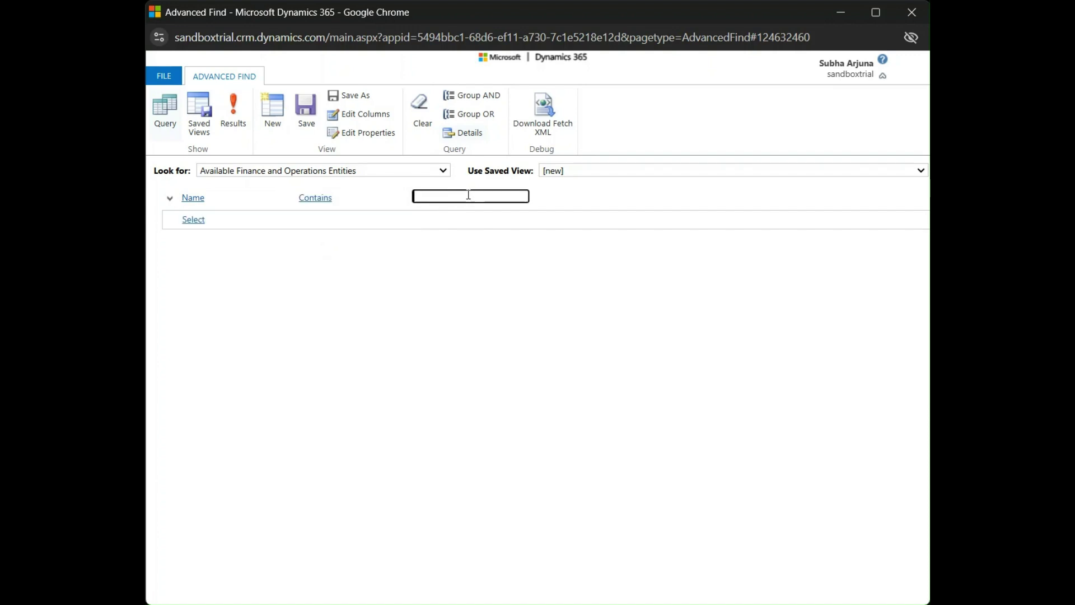
text(CustCust)
click(249, 114)
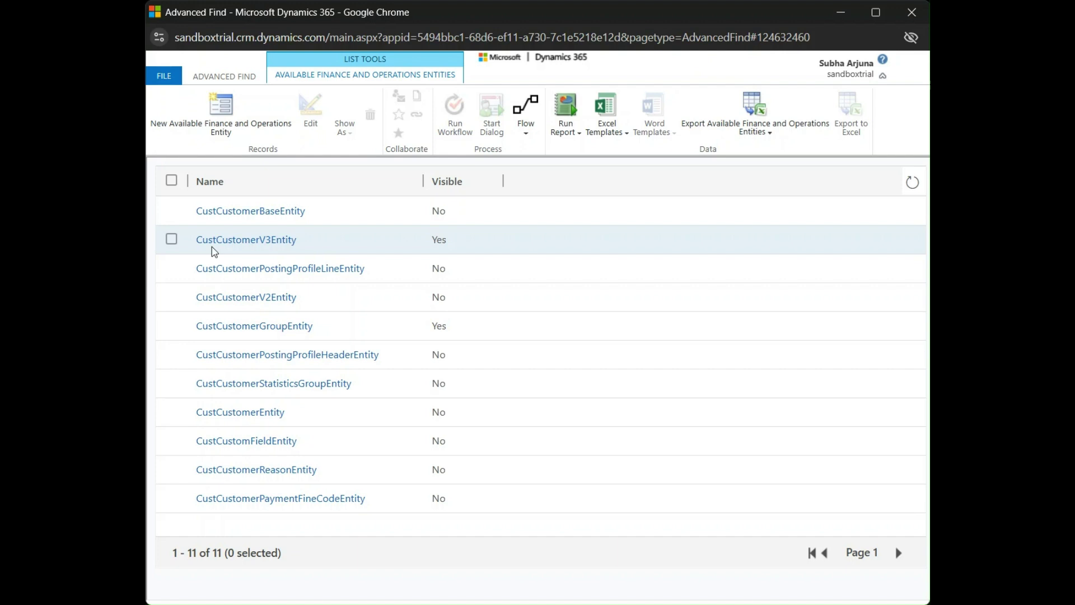
Open CustCustomerV2Entity, enable Visible and Refresh, and save and close the record
click(242, 302)
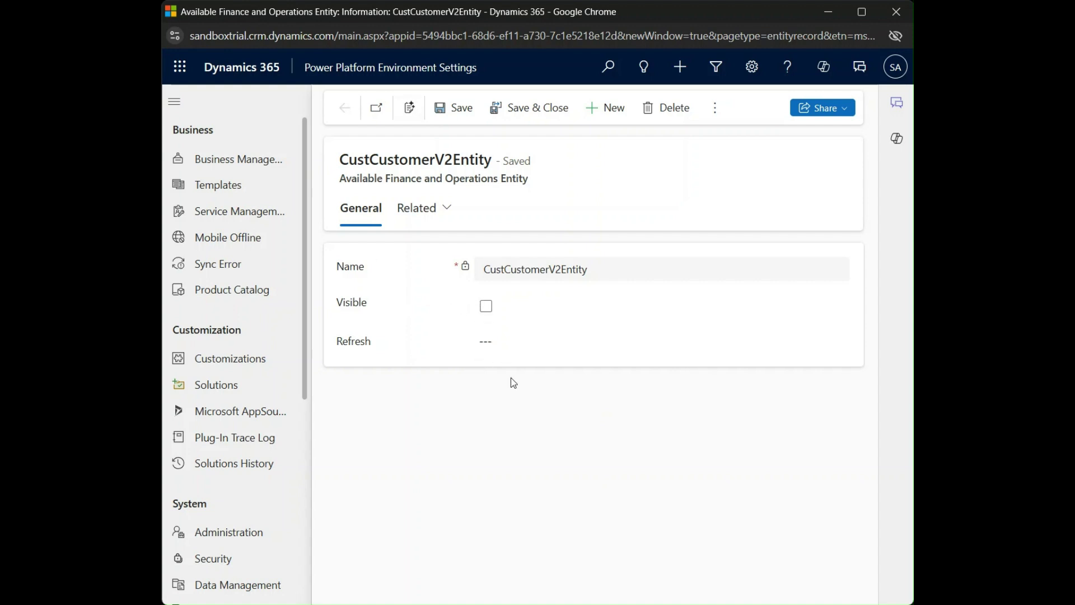
click(486, 307)
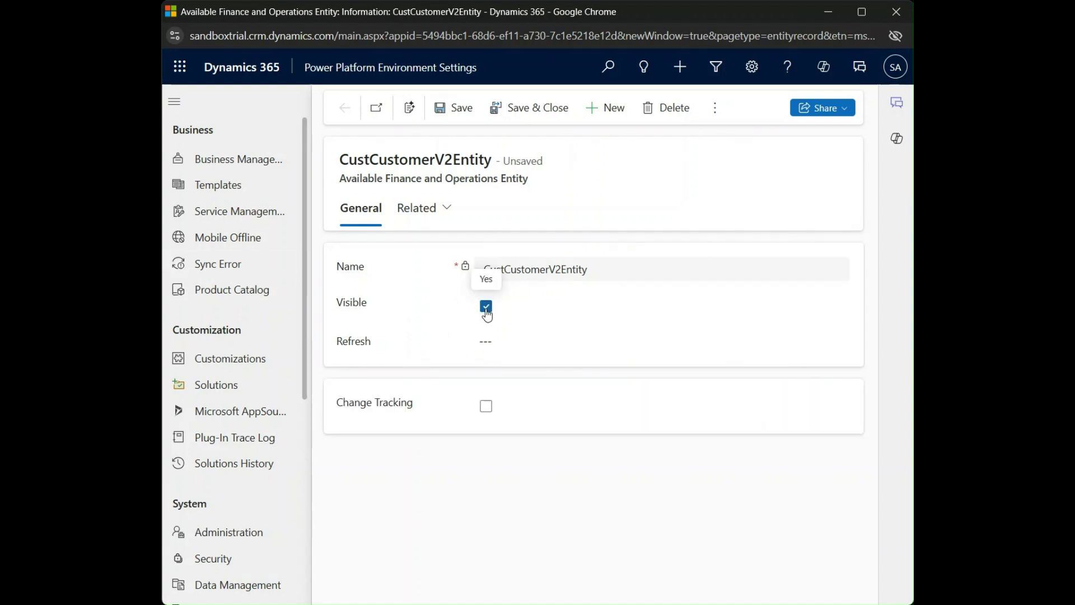
click(488, 350)
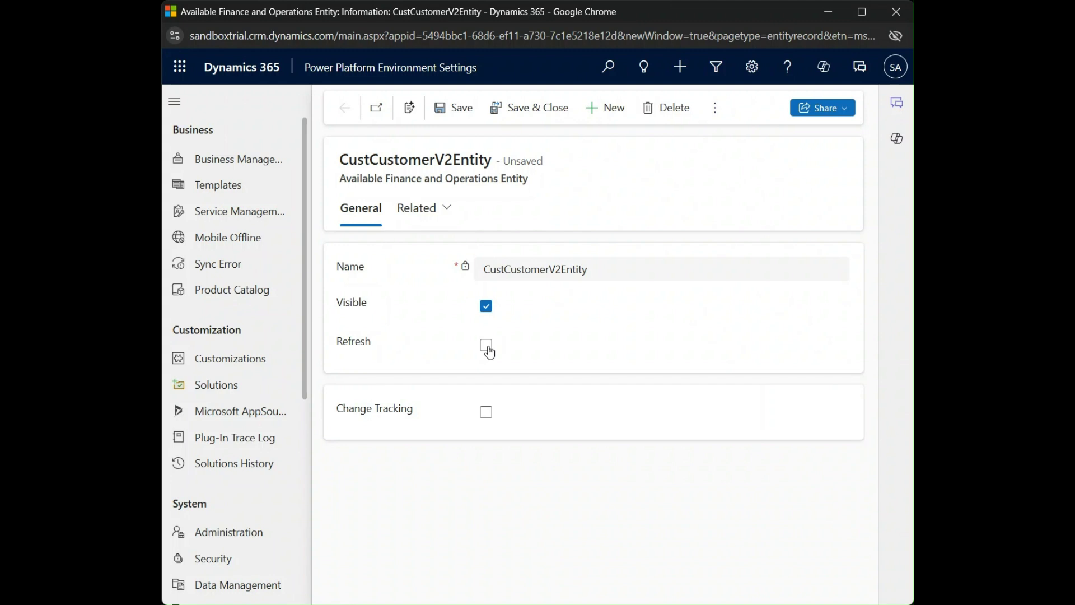
click(487, 347)
click(525, 120)
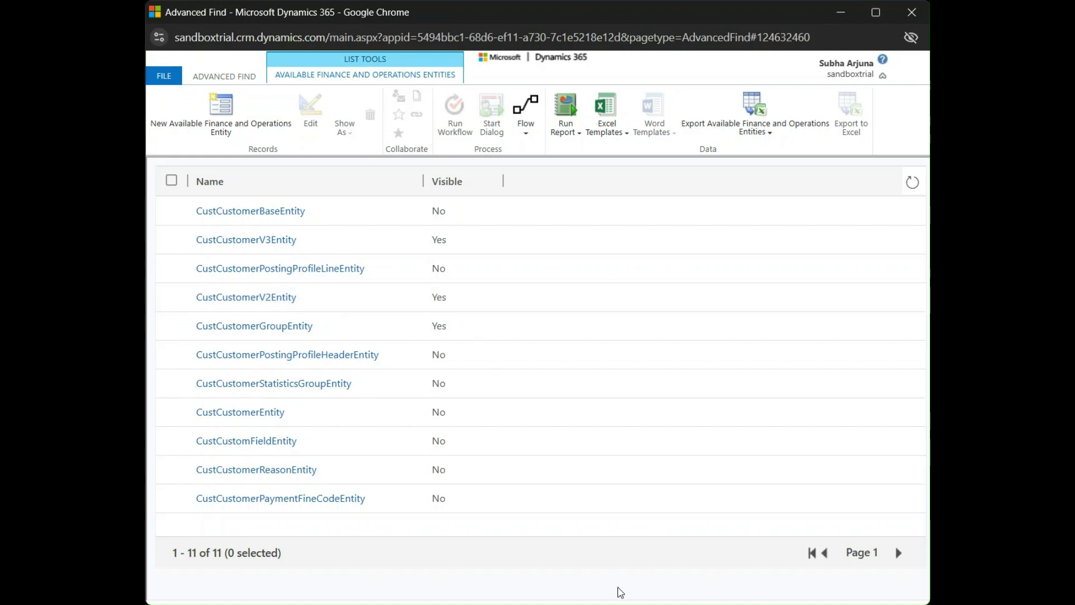
Switch to the Power Apps Tables page for sandboxtrial and search all tables for "customers"
click(599, 590)
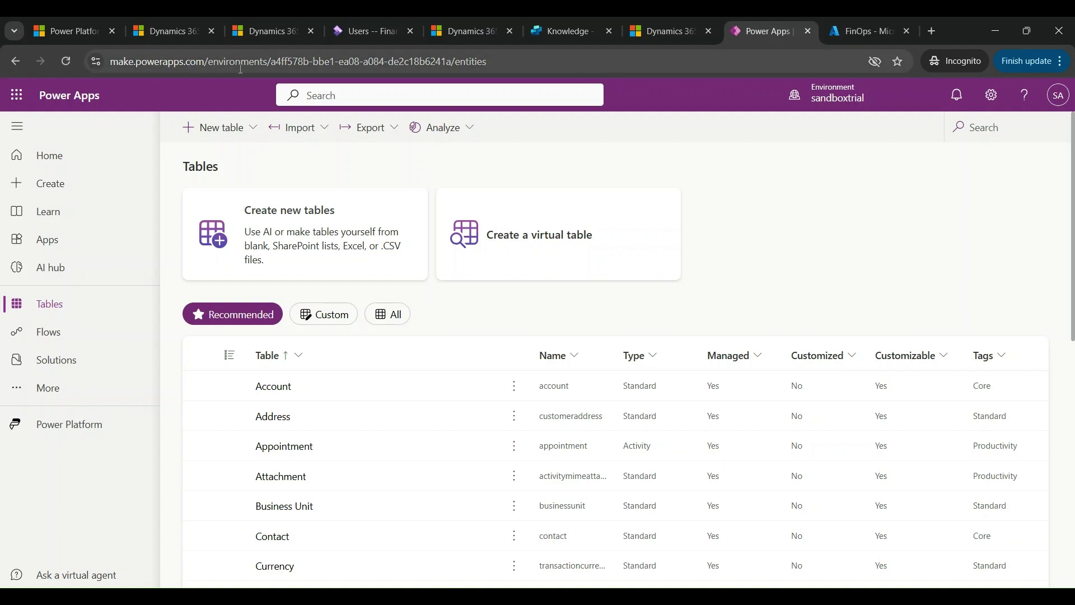
mouse_move(831, 99)
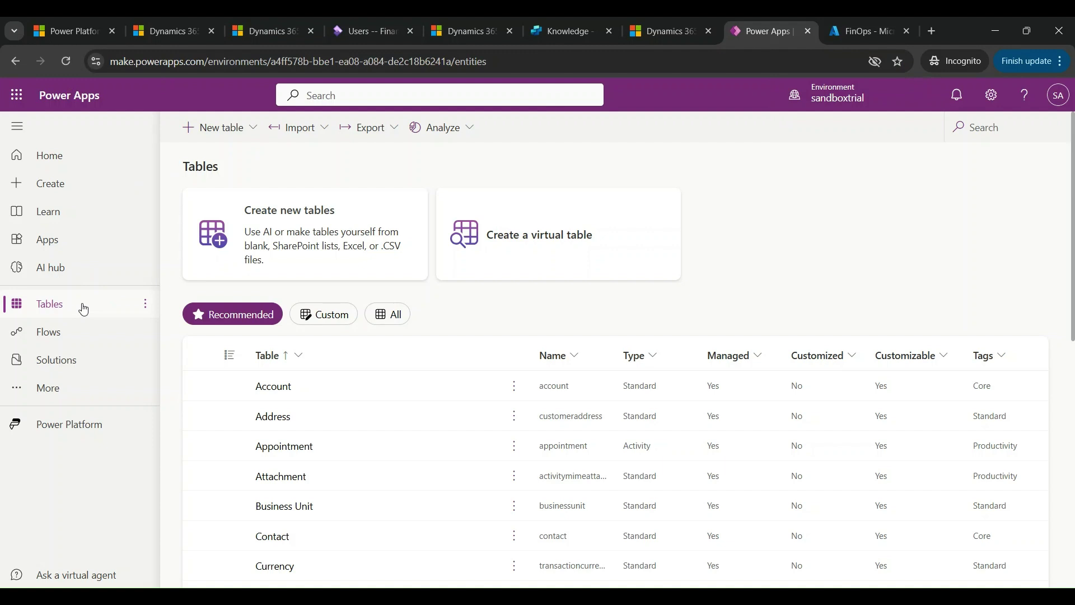
click(391, 315)
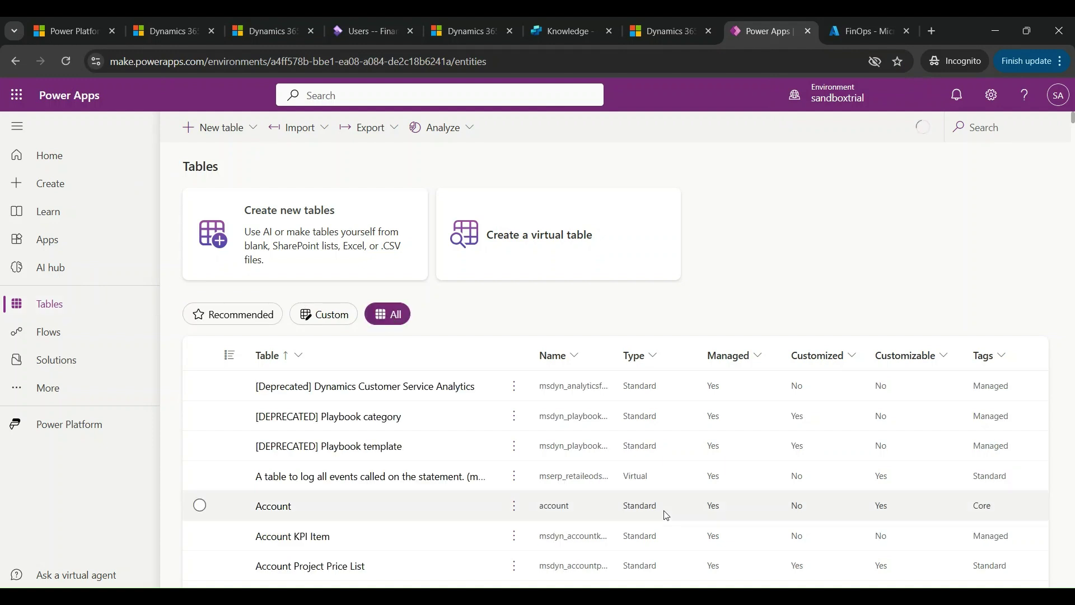
click(959, 124)
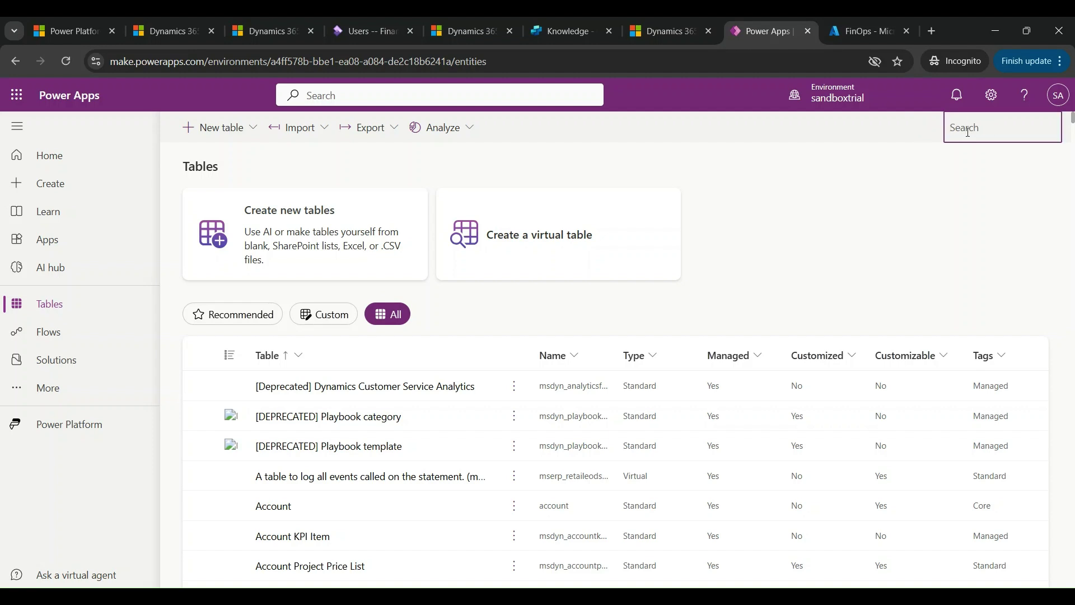
text(customers)
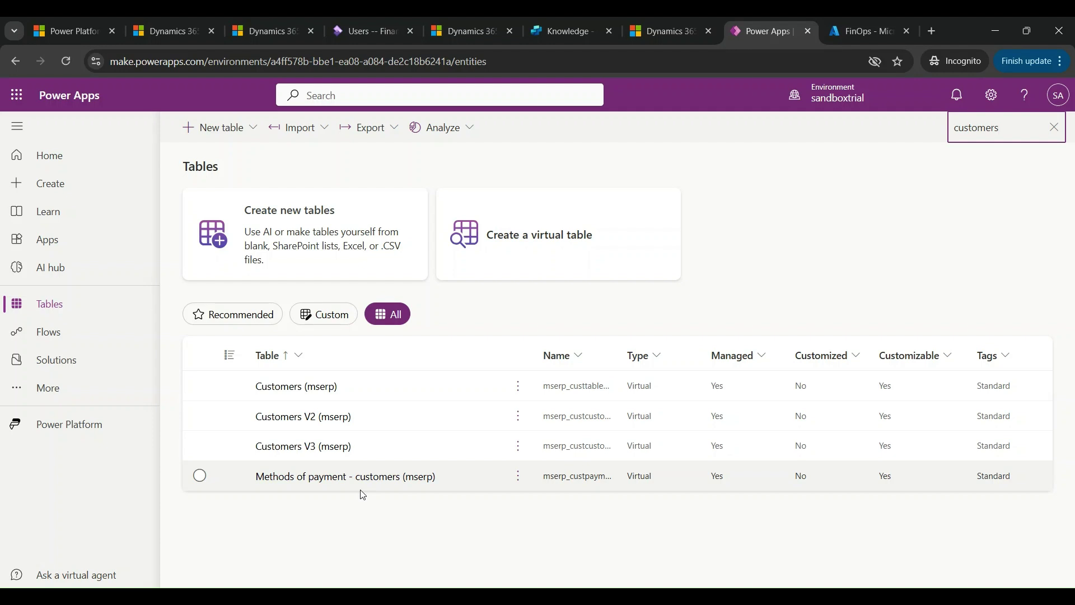
Clear the table search and find "mserp" on the page to look through the virtual tables
click(1055, 130)
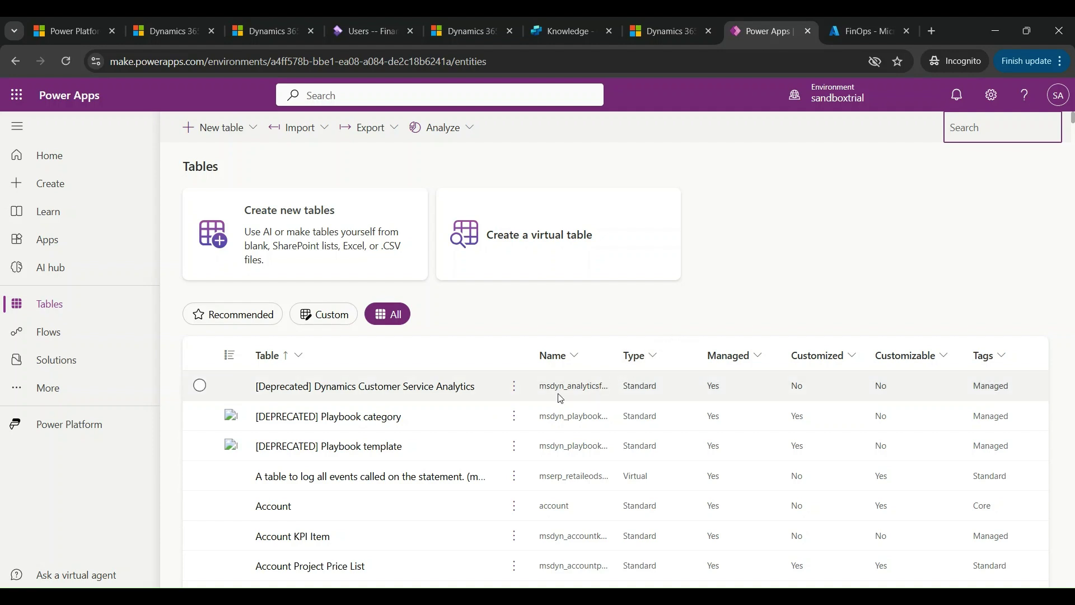
scroll(623, 471, down, 2)
key(ctrl+f)
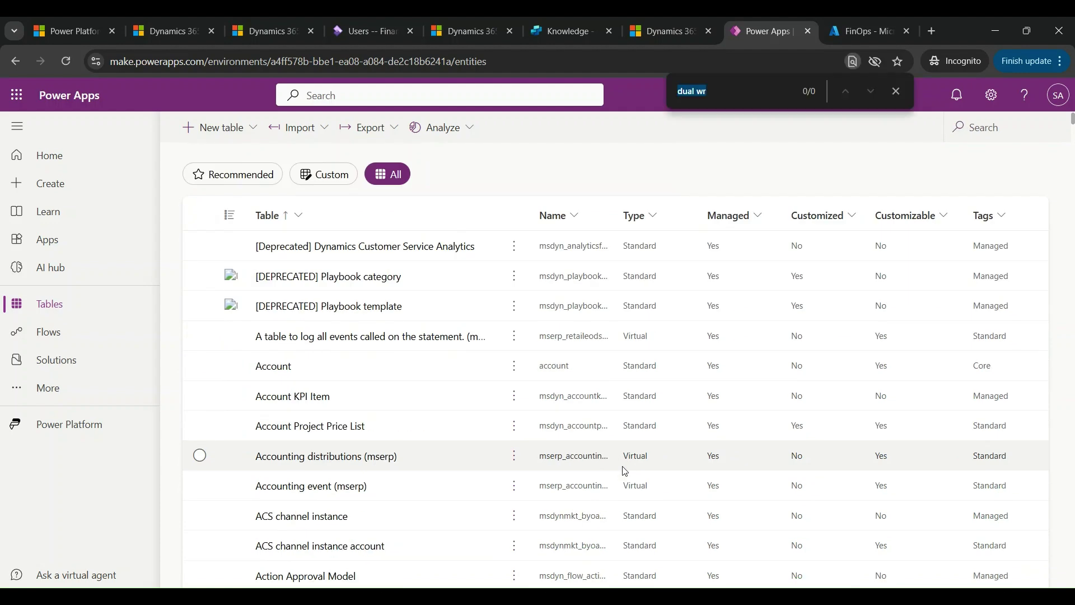
text(mserp)
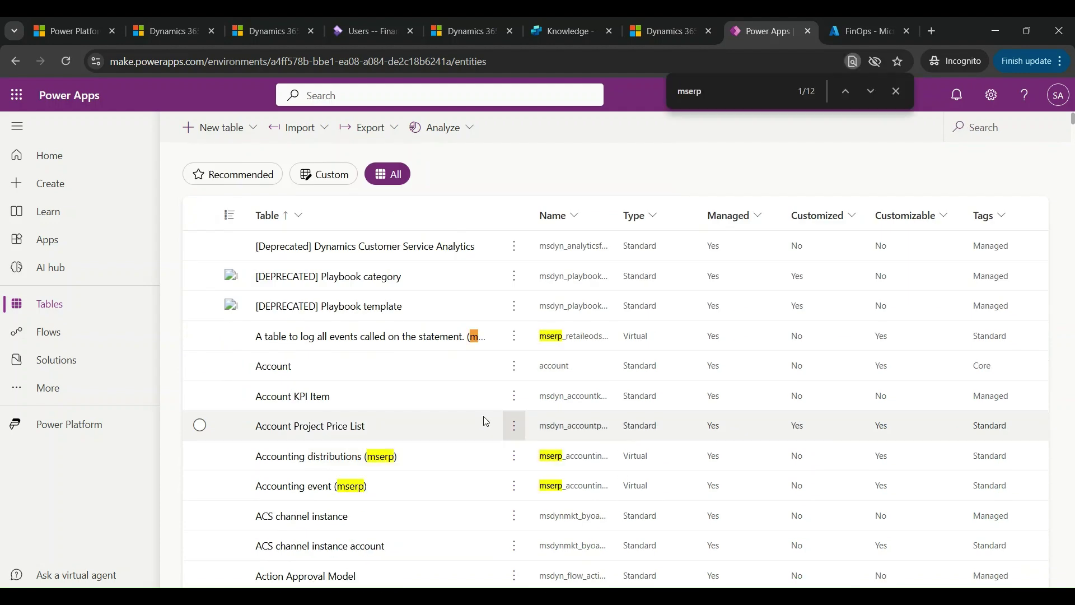
scroll(393, 369, down, 2)
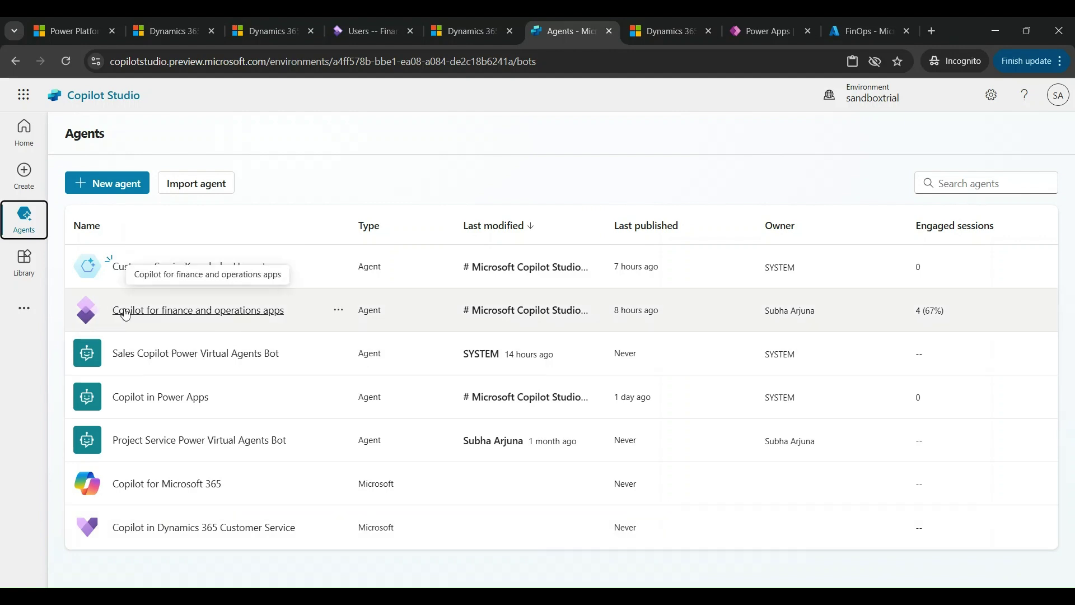
In Copilot Studio, open the Copilot for finance and operations apps agent and sort its custom topics by last modified, newest first
click(190, 315)
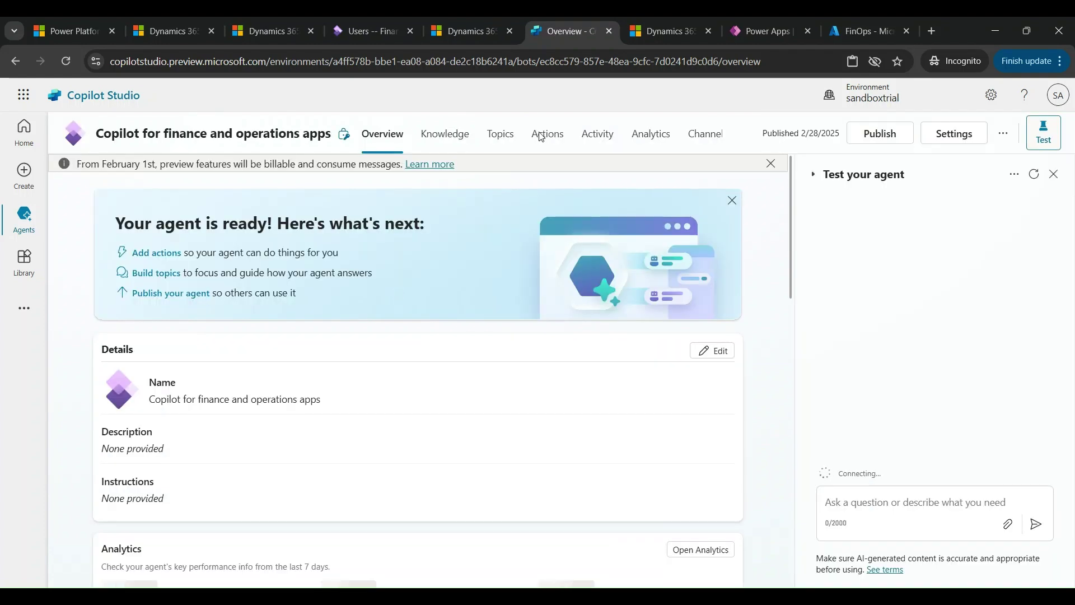
click(505, 144)
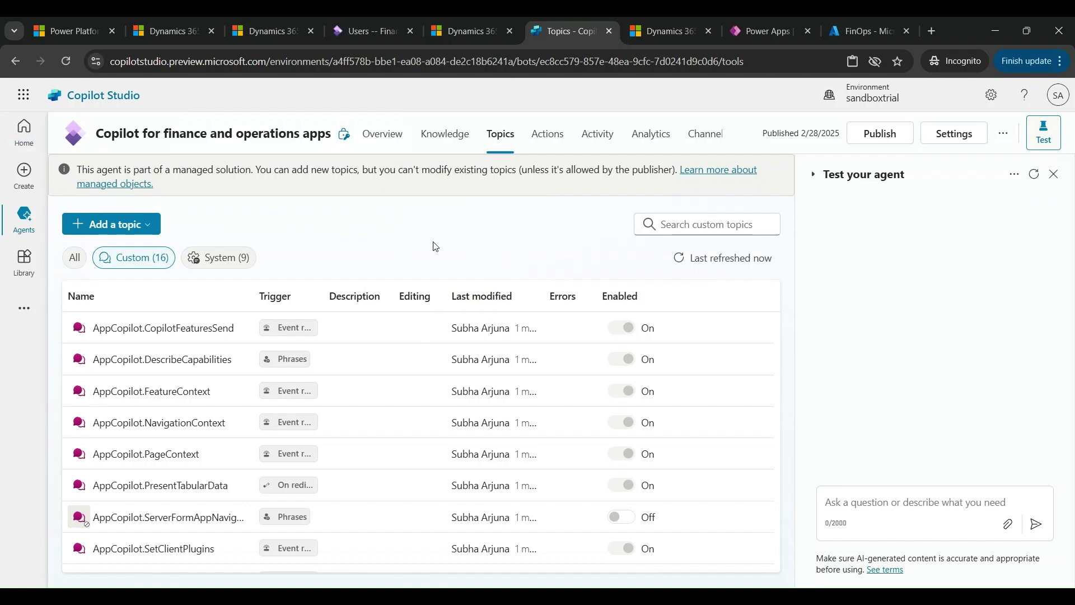
click(507, 301)
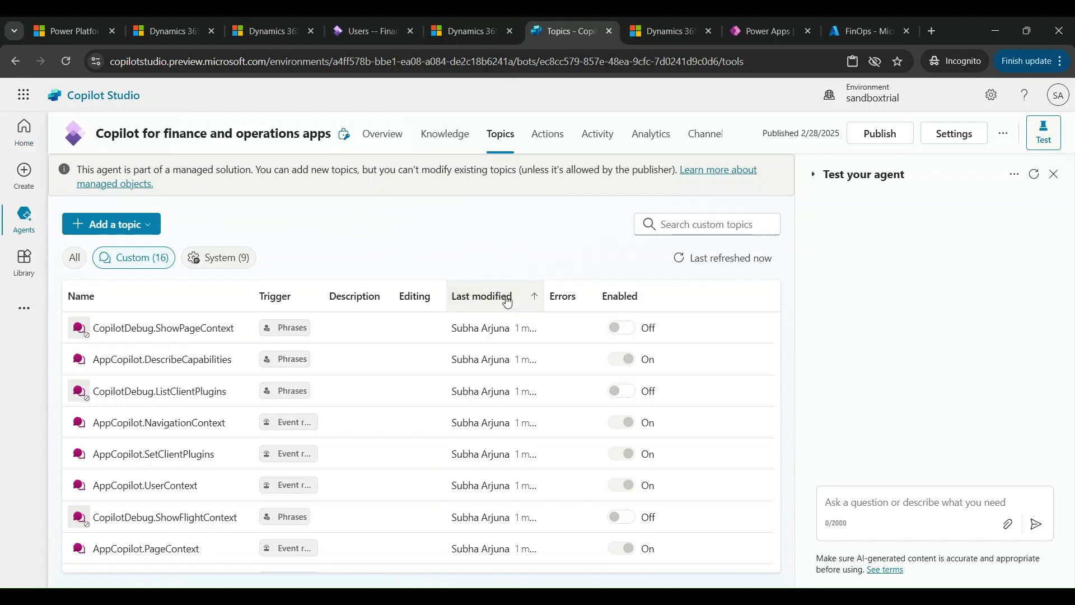
click(507, 302)
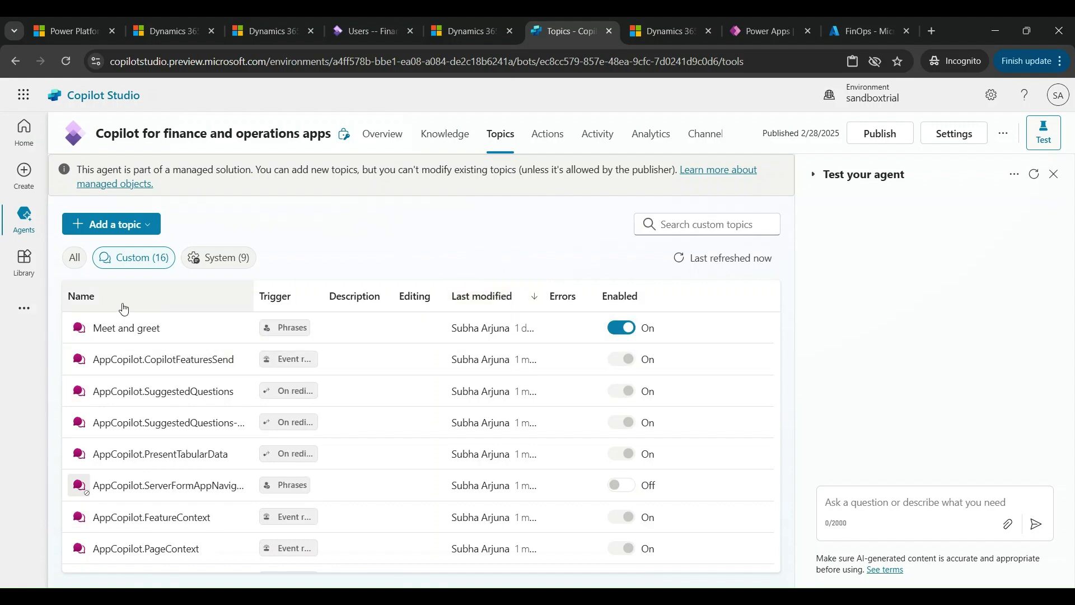
Open the agent's knowledge sources, review the featured and advanced source types, and start adding Dataverse (preview) knowledge
click(433, 139)
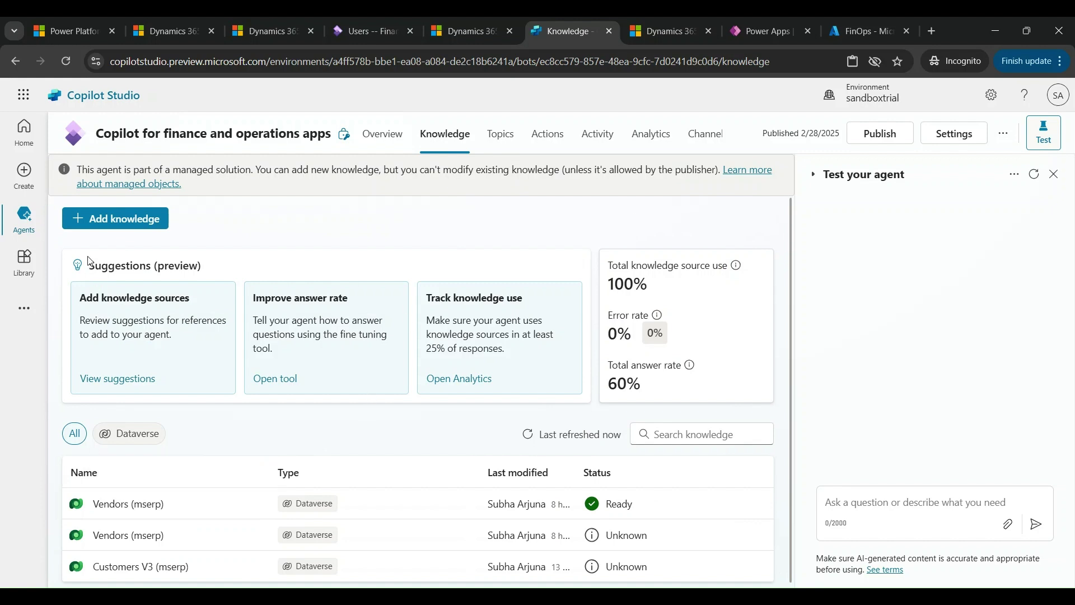
click(94, 224)
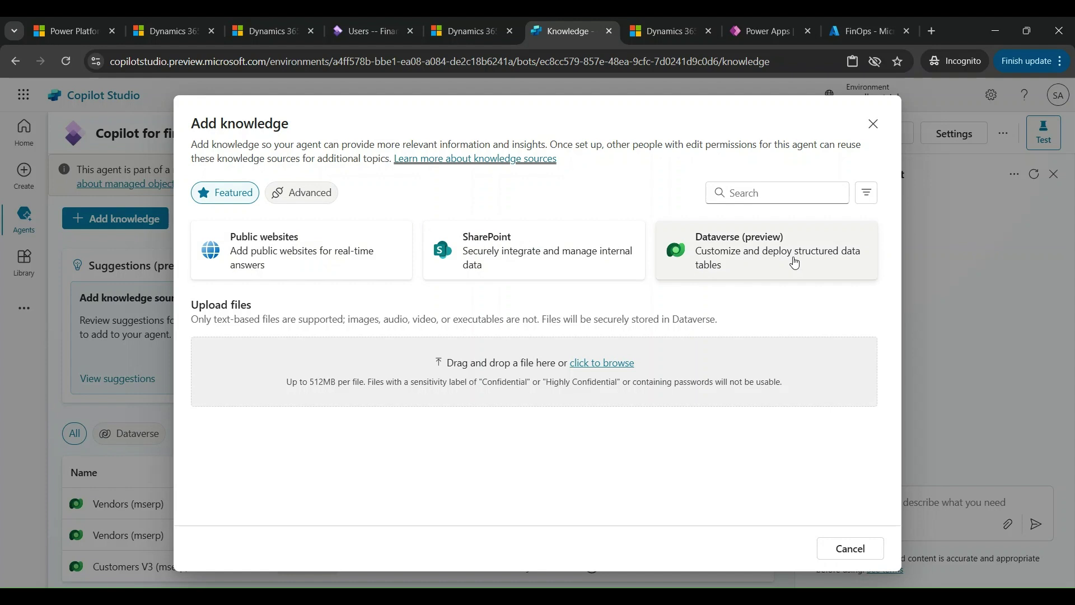
click(293, 195)
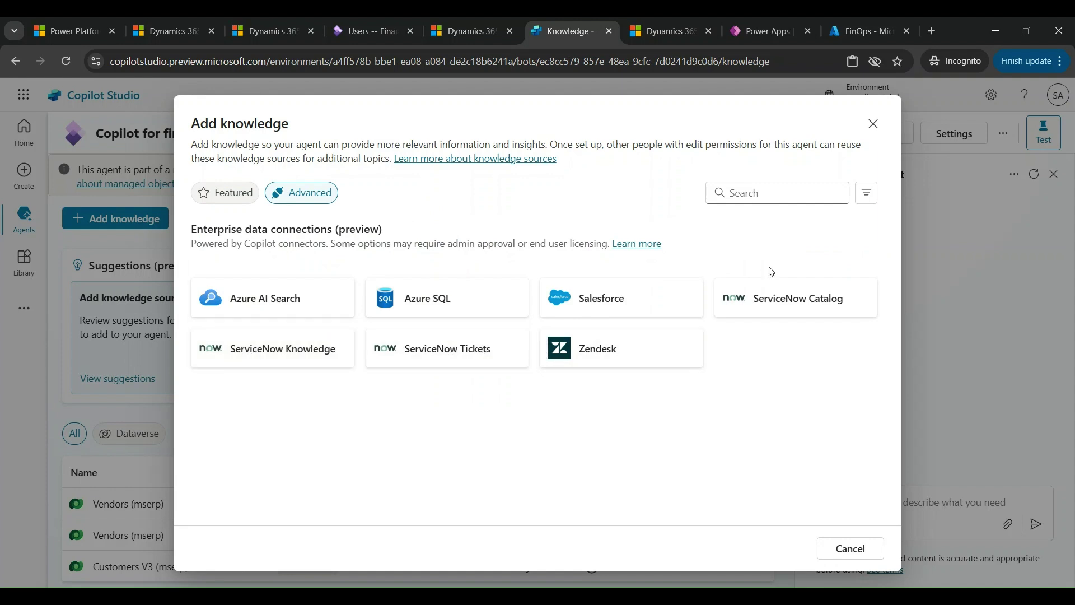
click(226, 202)
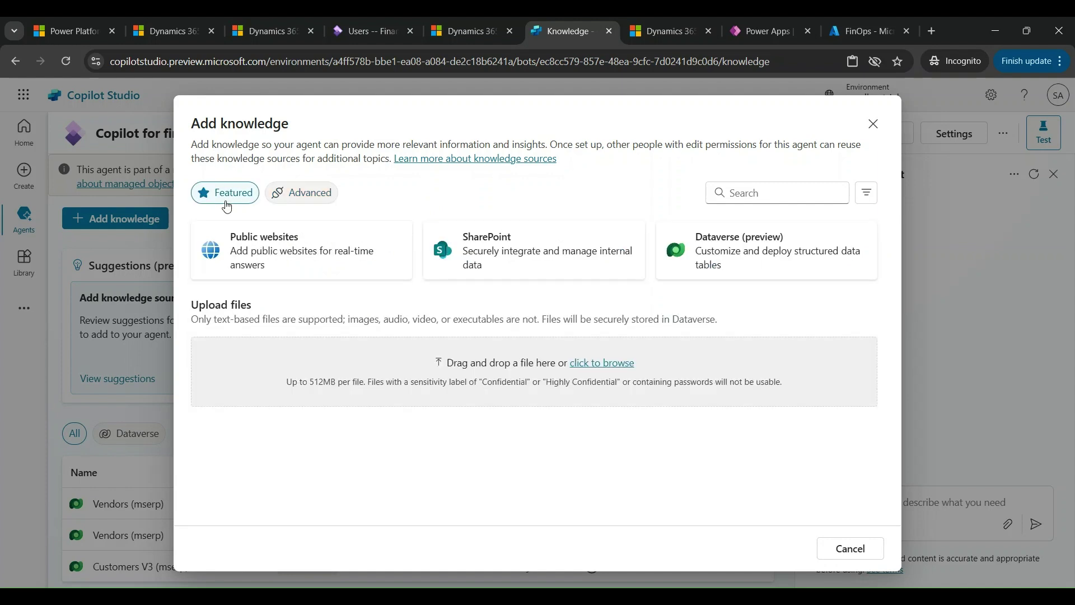
click(768, 260)
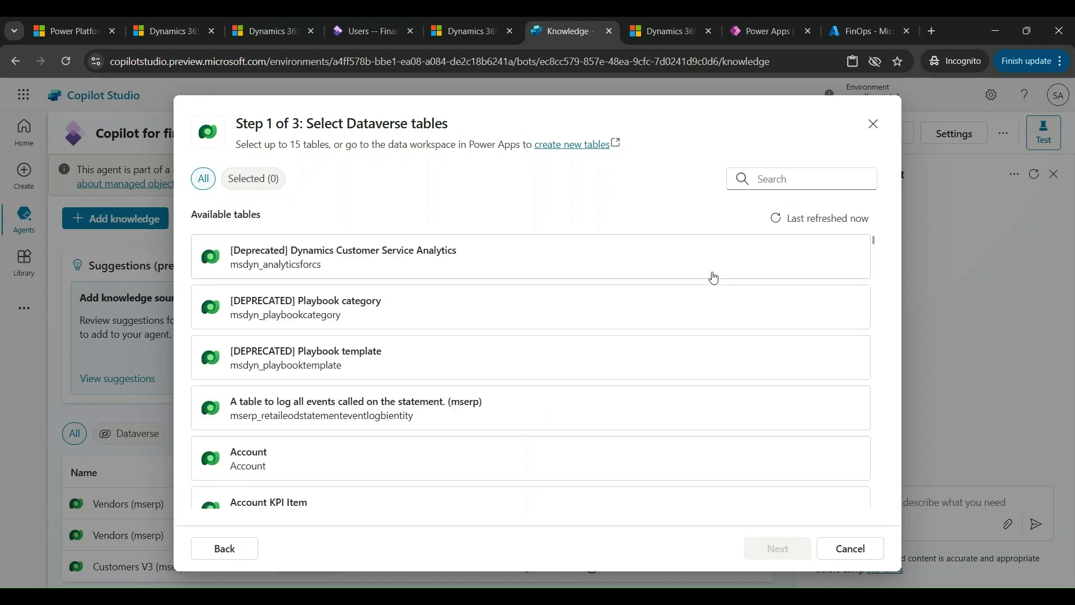
Search the available Dataverse tables for "vendors"
click(762, 179)
text(vendor)
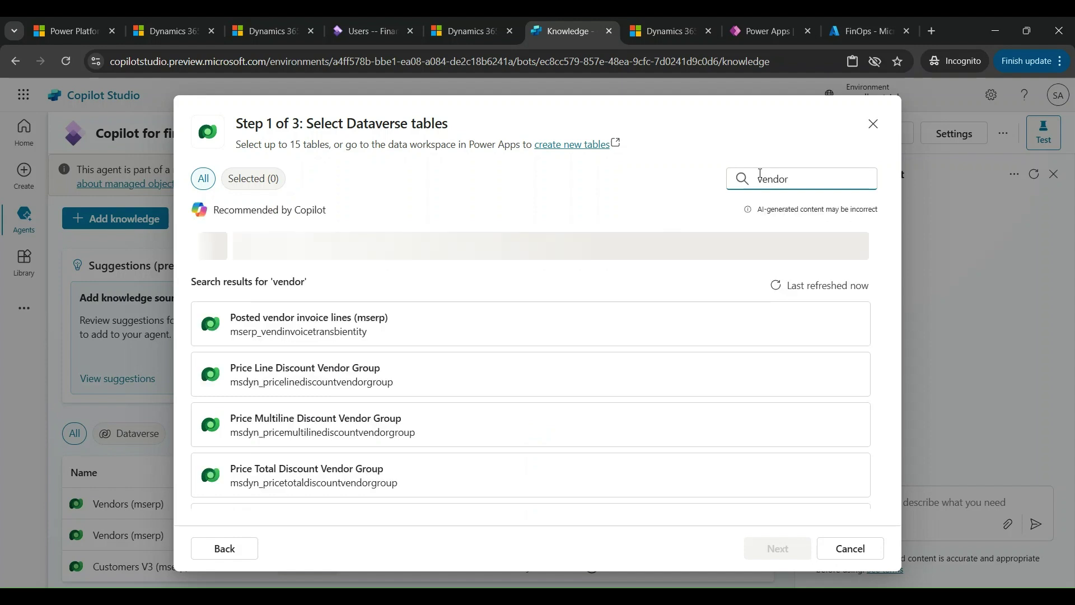
text(s)
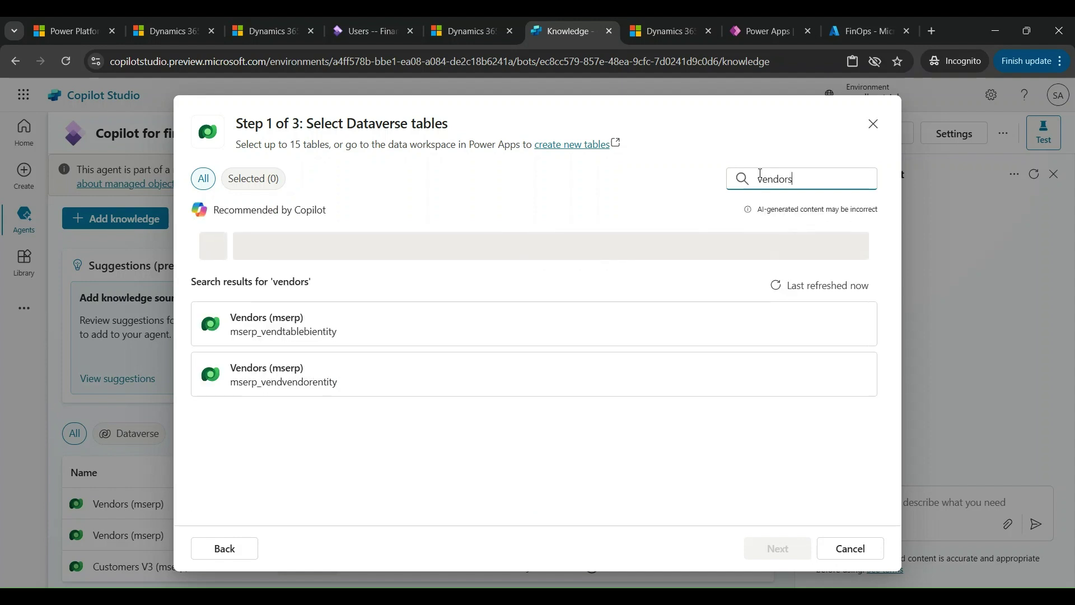
Search the tables for "customers", select Customers (mserp) with the name mserp_custtablebientity, and continue to its data preview
double_click(798, 178)
text(customers)
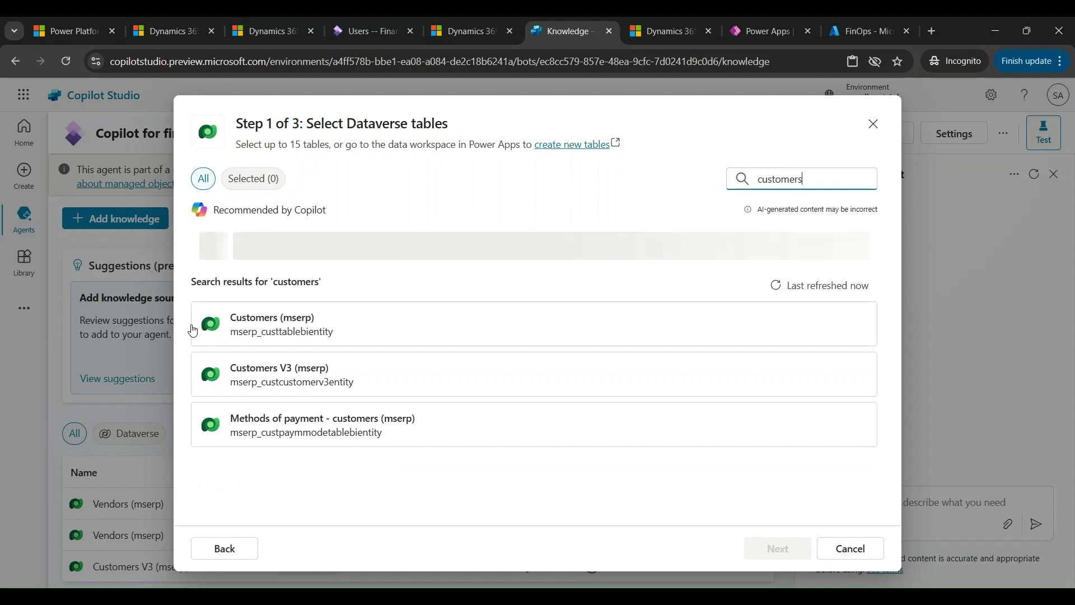
click(336, 334)
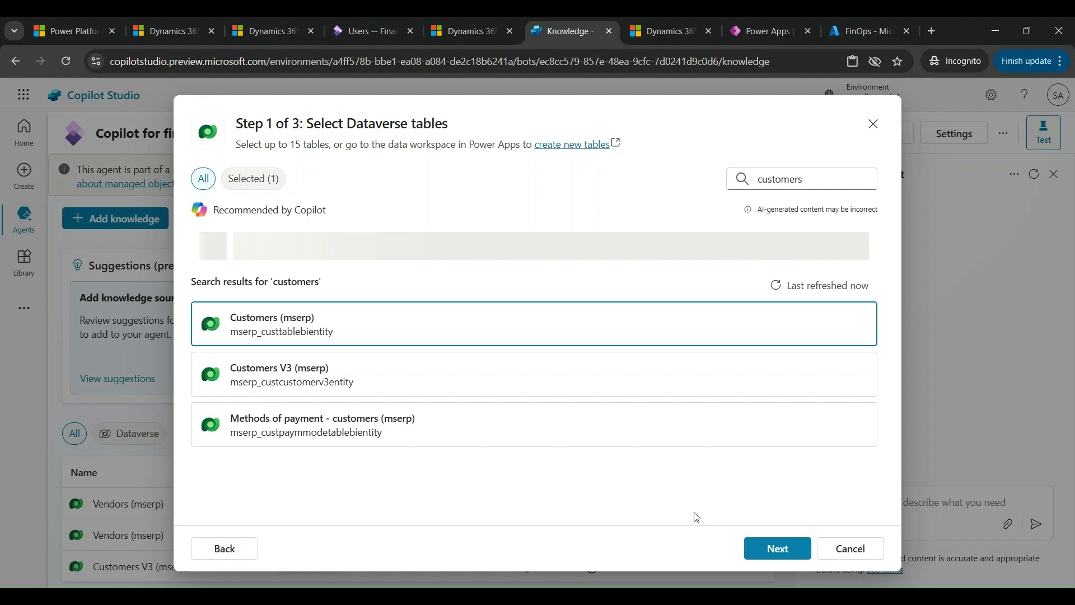
click(777, 548)
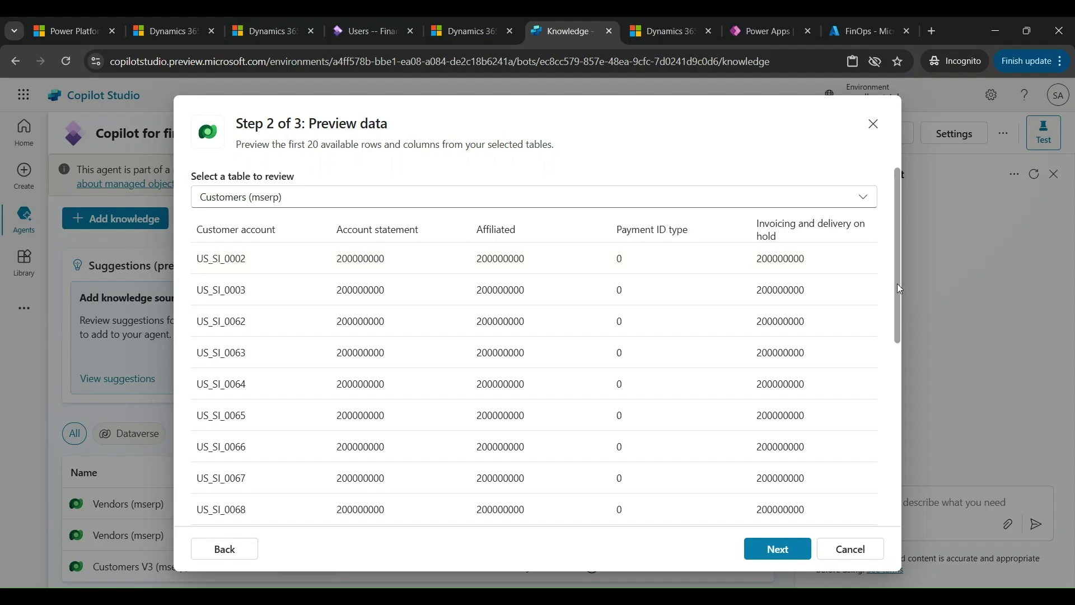
drag(897, 284, 875, 277)
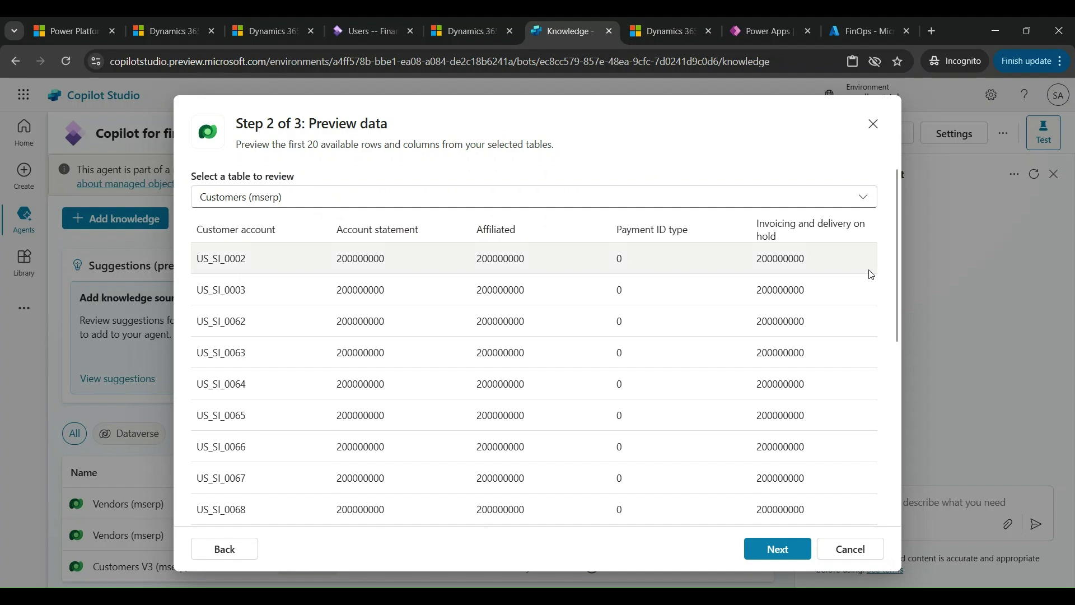
Add the Customers (mserp) table as Dataverse knowledge with its default name and description, and publish the agent
click(777, 551)
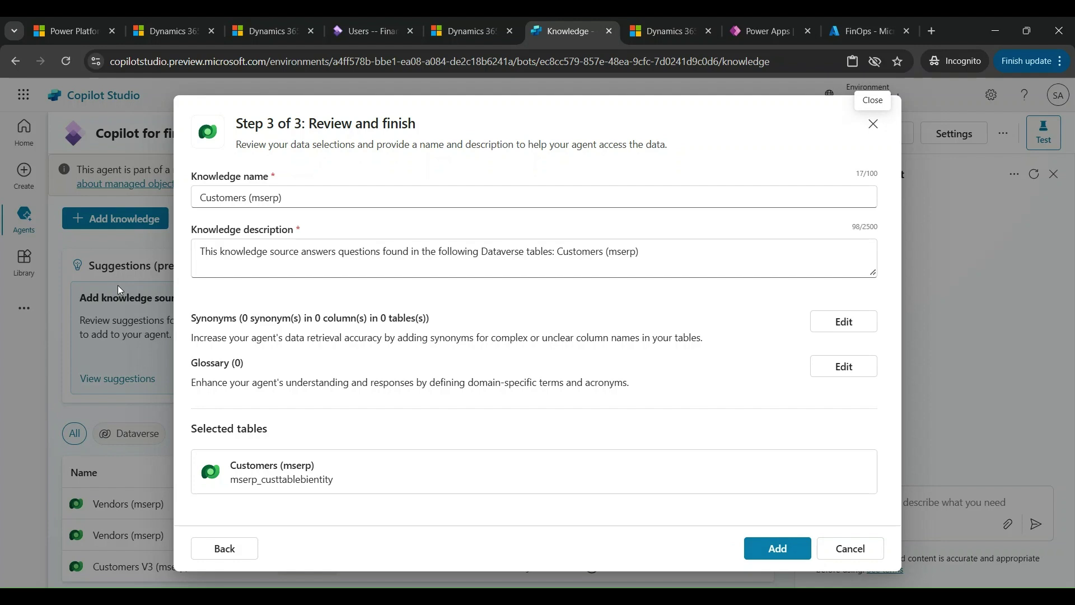
click(762, 546)
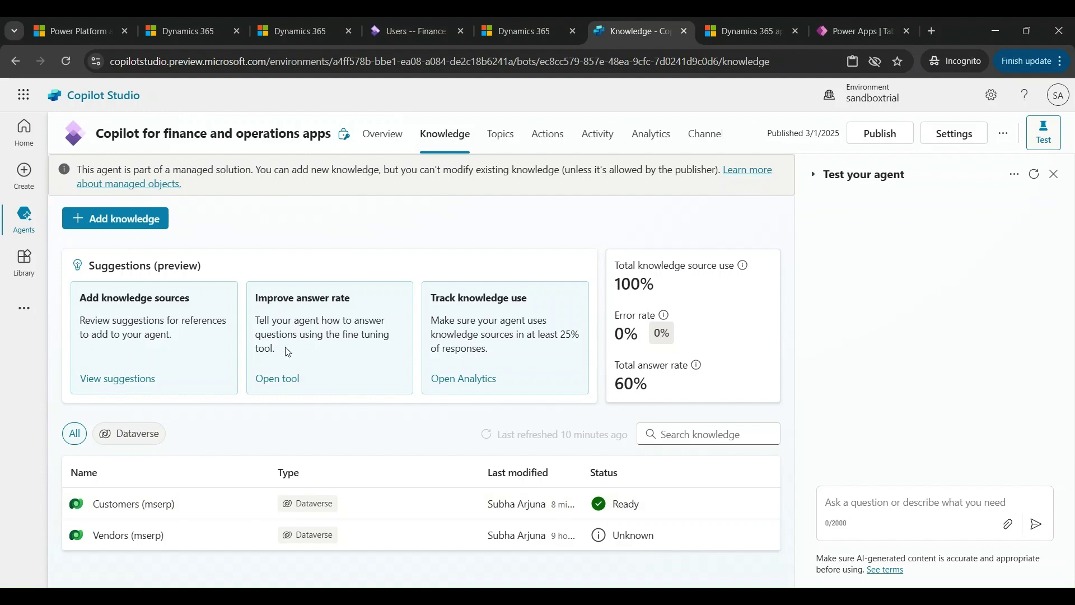
click(892, 137)
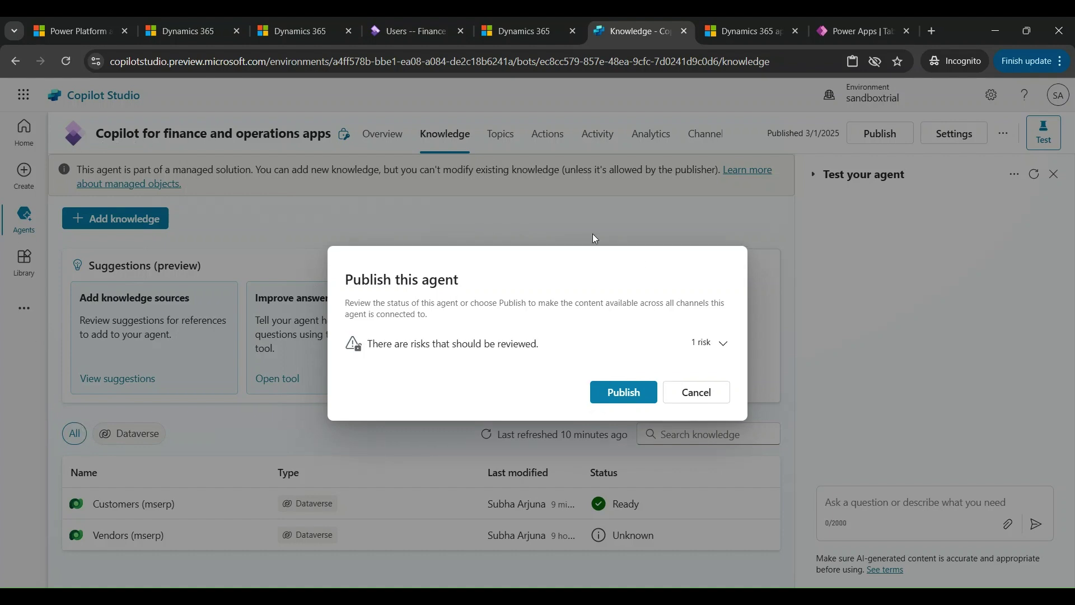
click(629, 404)
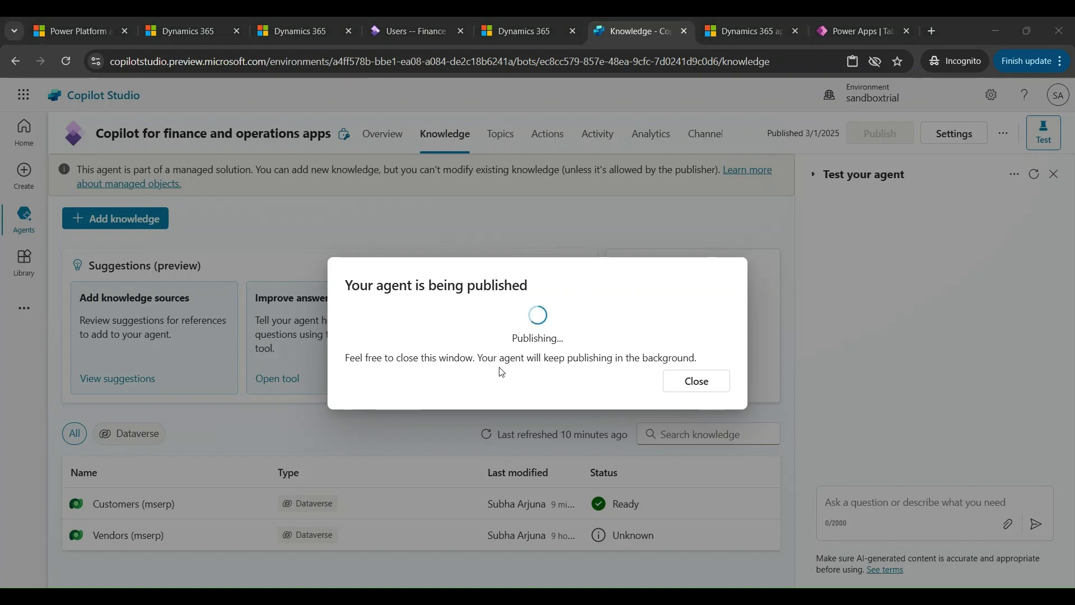
Switch to Finance and Operations and ask Copilot how many customers there are with the customer group 90
click(411, 31)
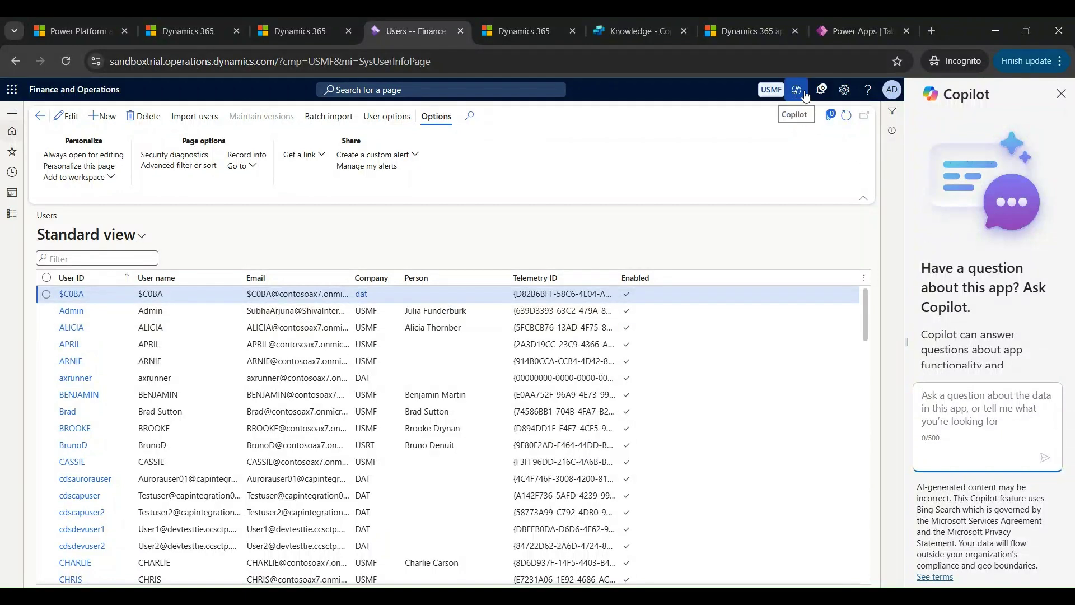
click(956, 423)
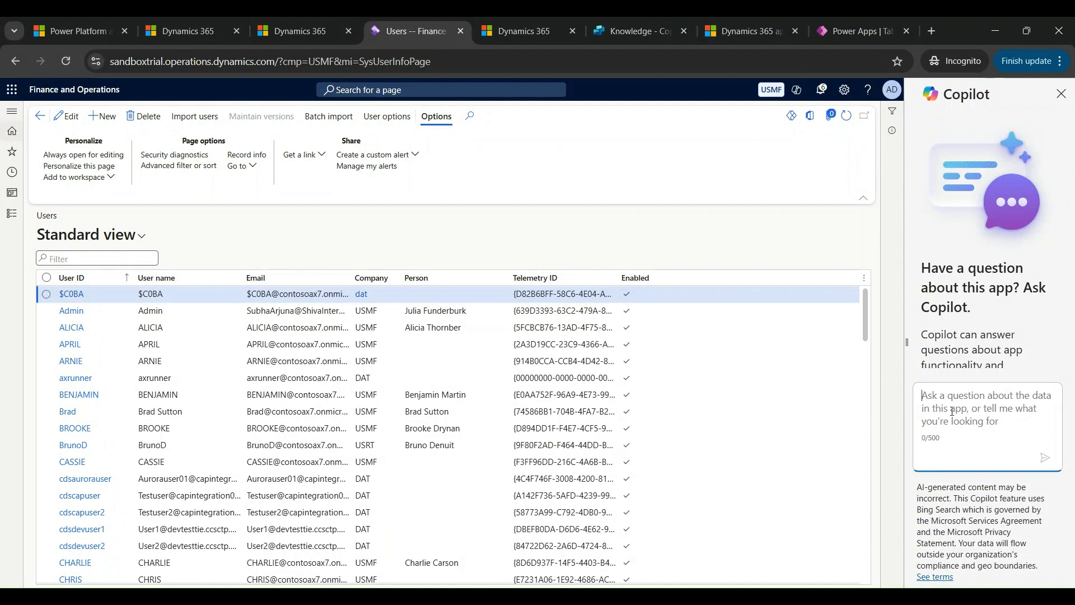
text(Can yo)
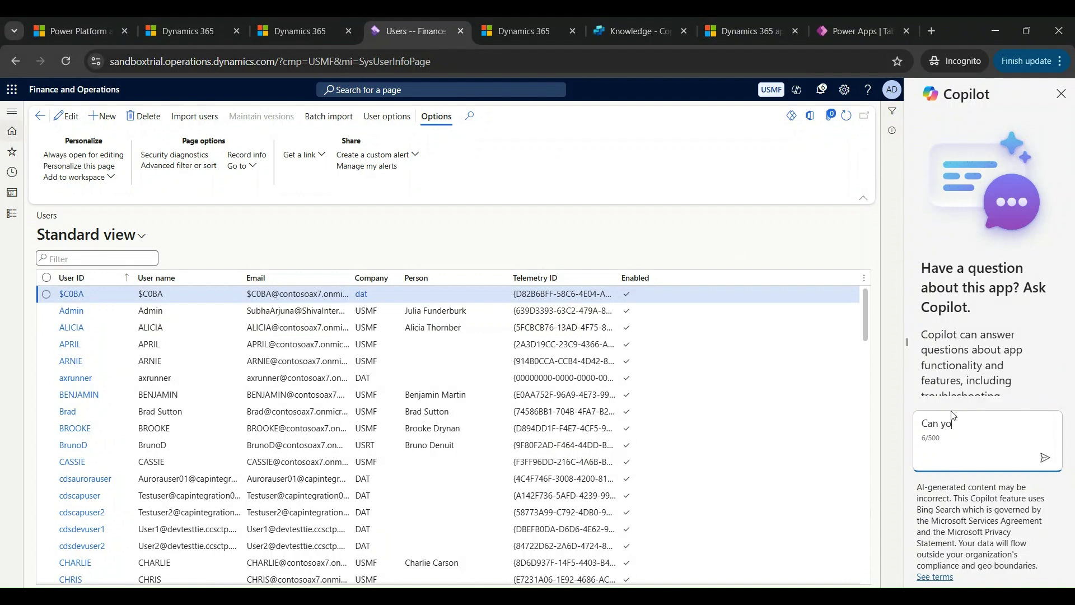
text(u telll me how many custo)
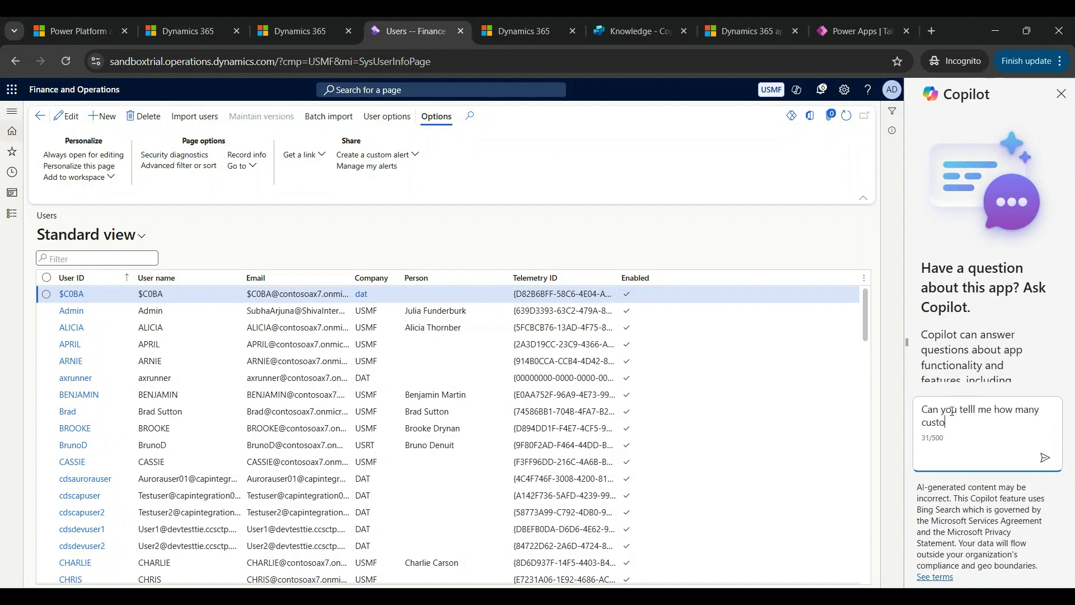
text(mers are there with)
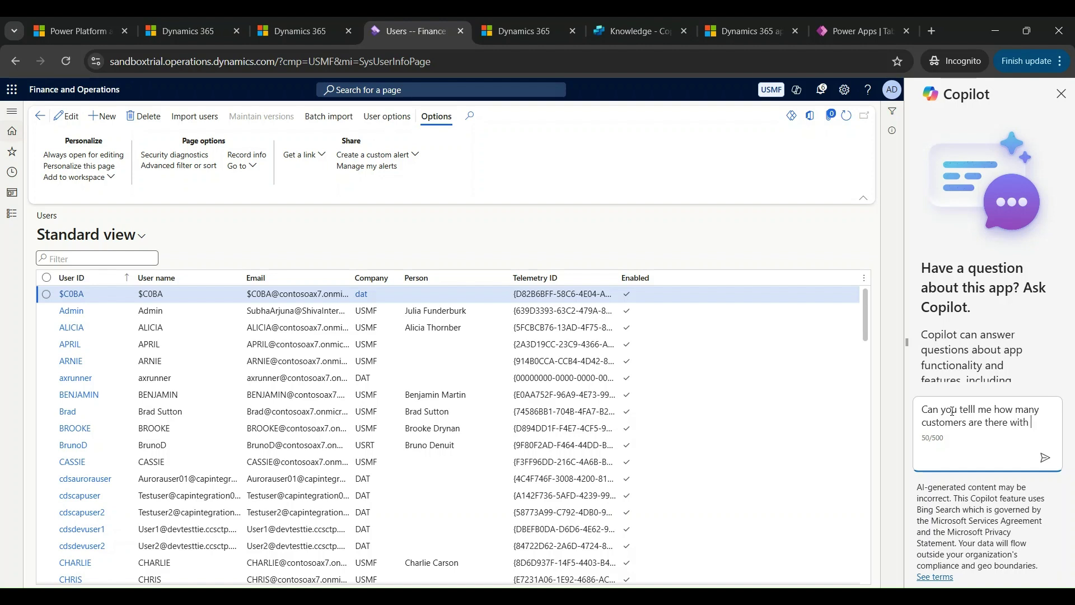
text( the customer g)
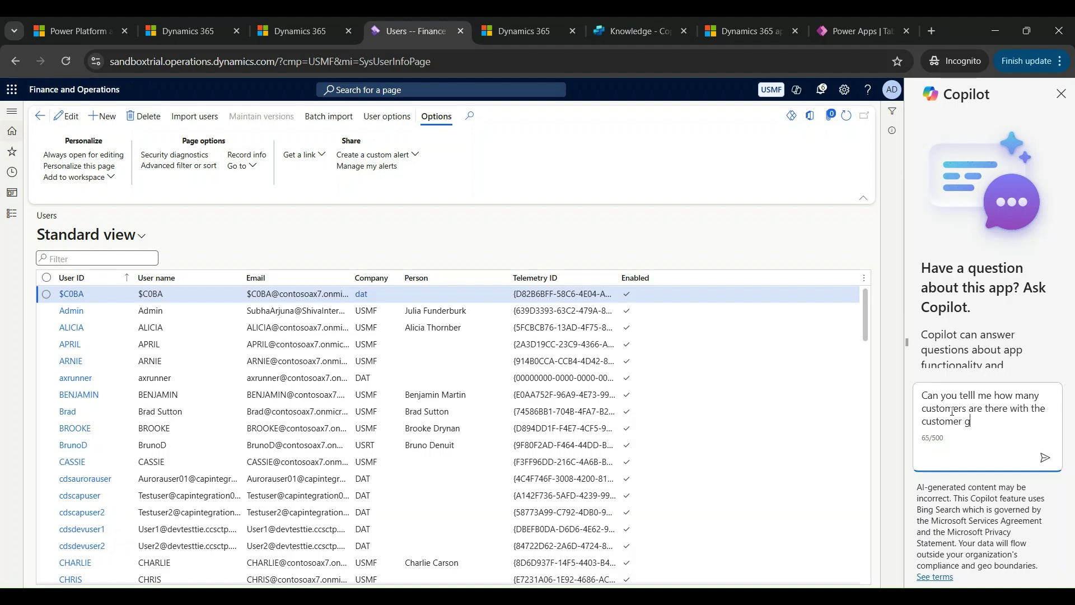
text(roup 90?)
key(Return)
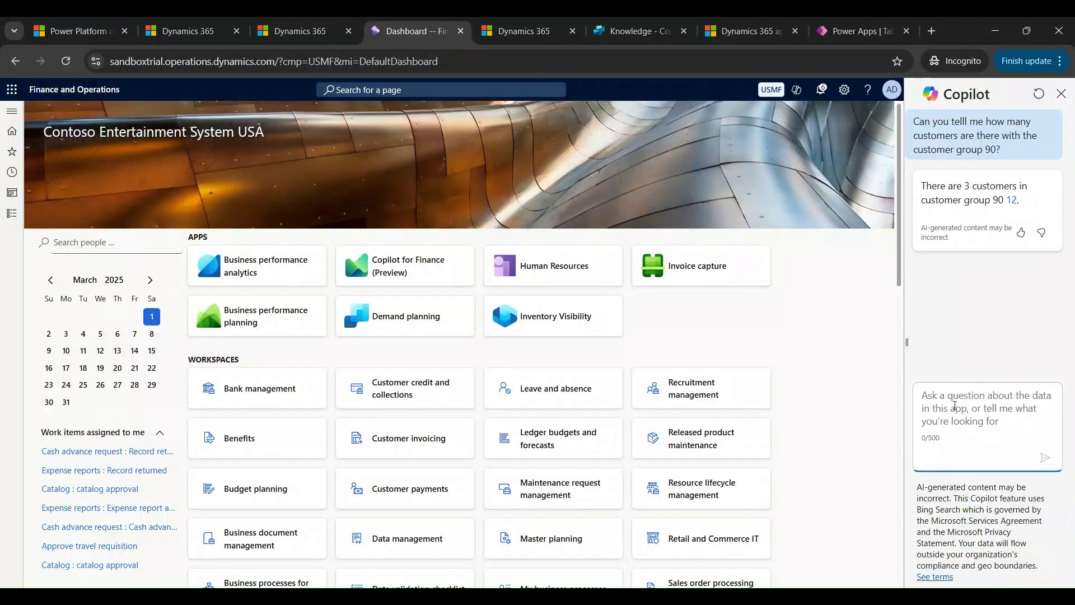
Ask Copilot for the details of a specific customer, identified by the customer account number
text(C)
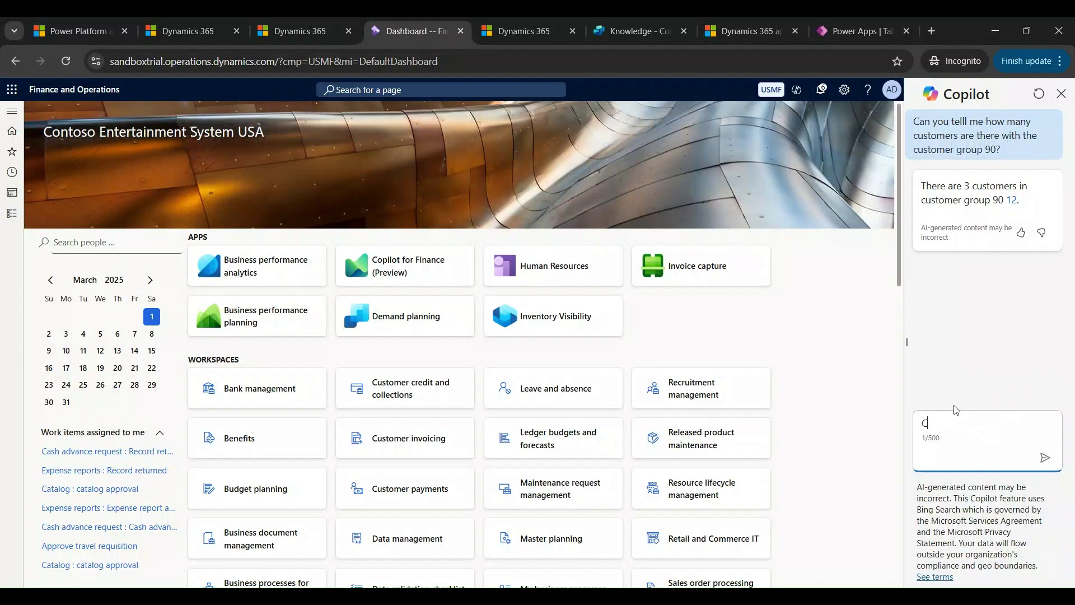
text(an you give me the dedtails of )
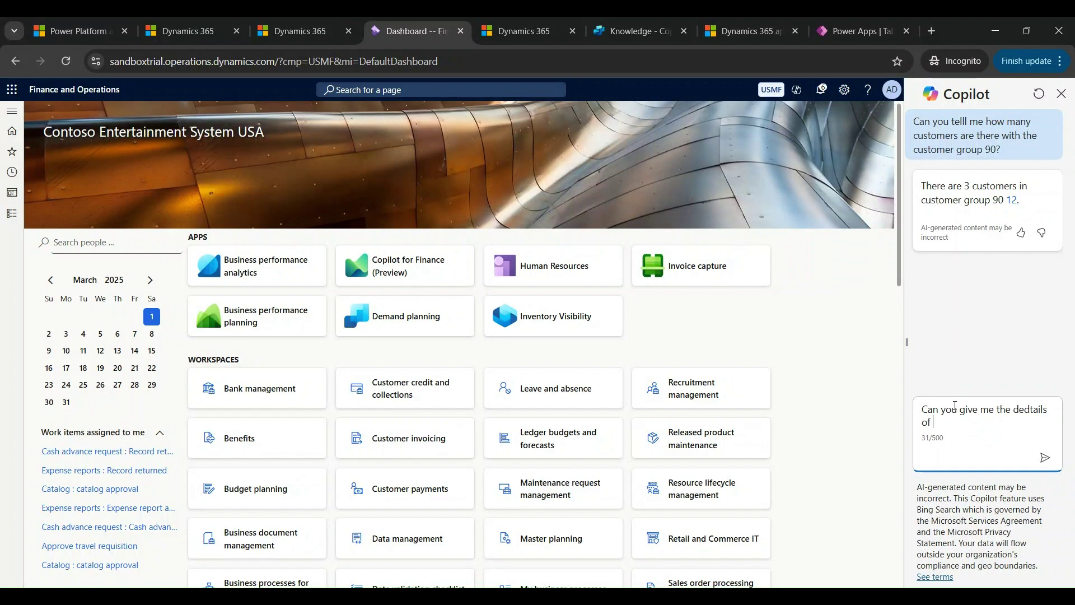
text(a customer  DE-001?)
key(Return)
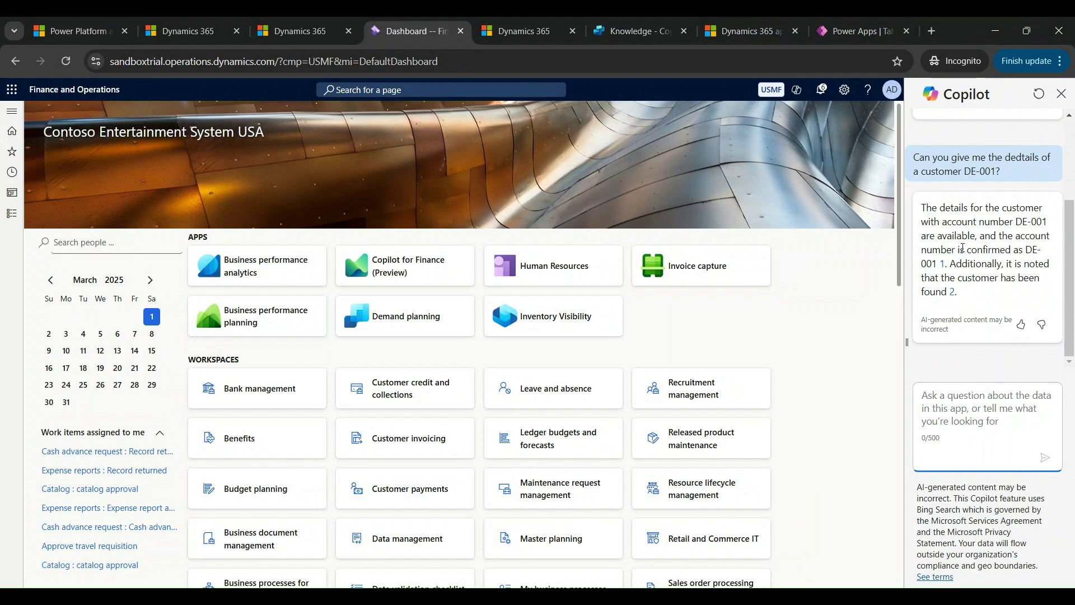
Open both source references cited in Copilot's customer answer, check the All Vendors (mserp) list, and return to the Finance and Operations dashboard
click(944, 271)
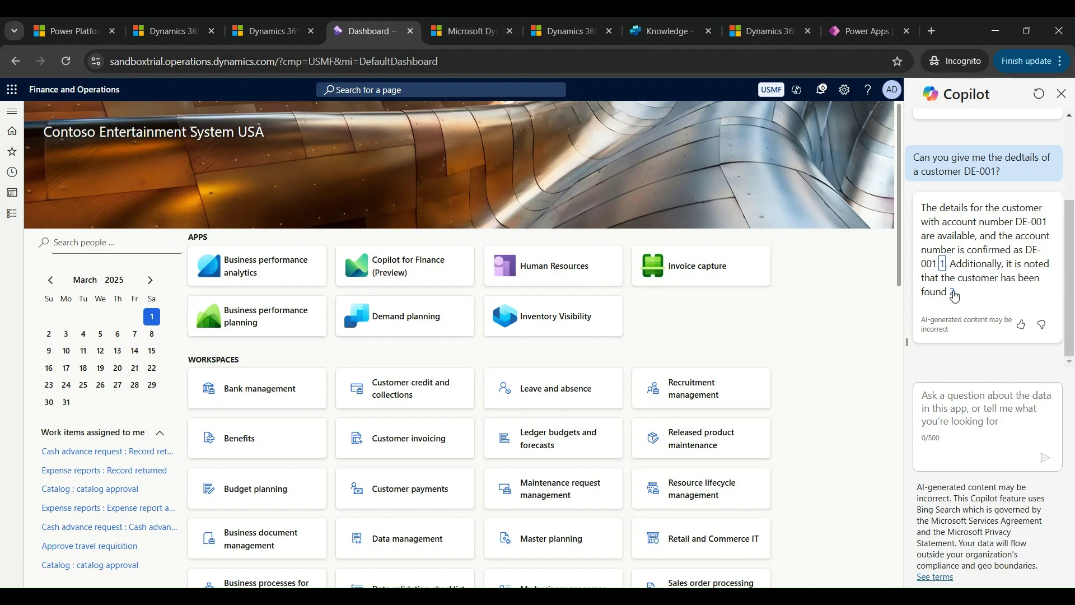
click(953, 293)
click(417, 35)
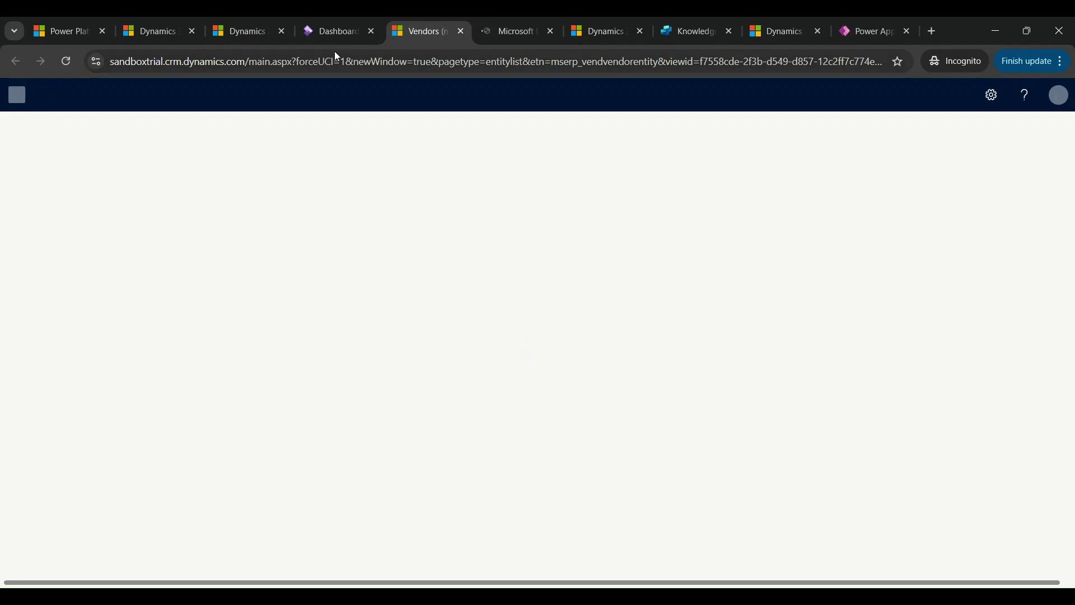
click(328, 31)
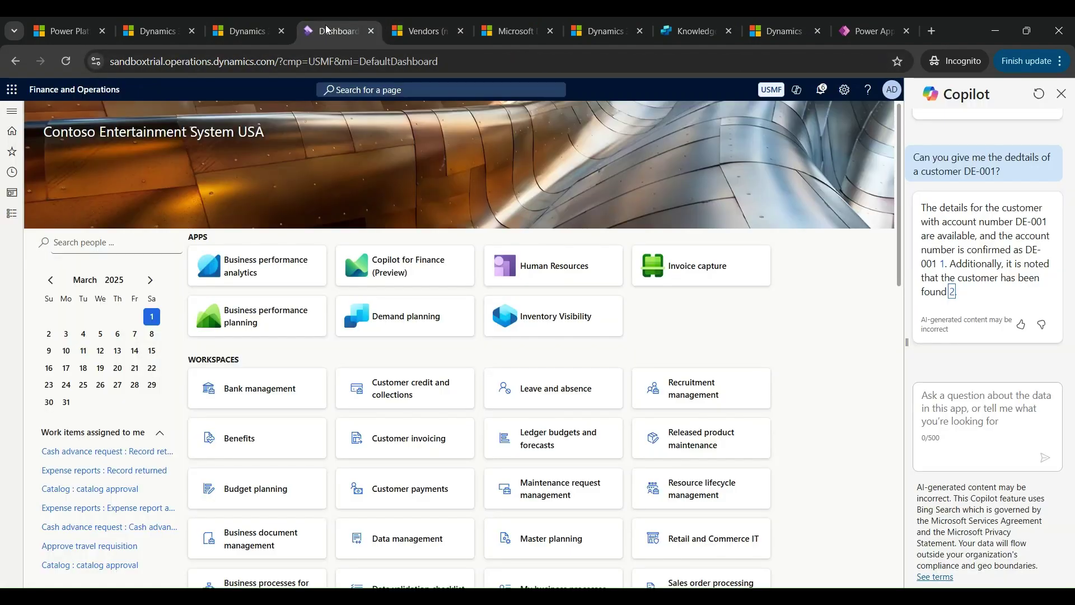
click(420, 32)
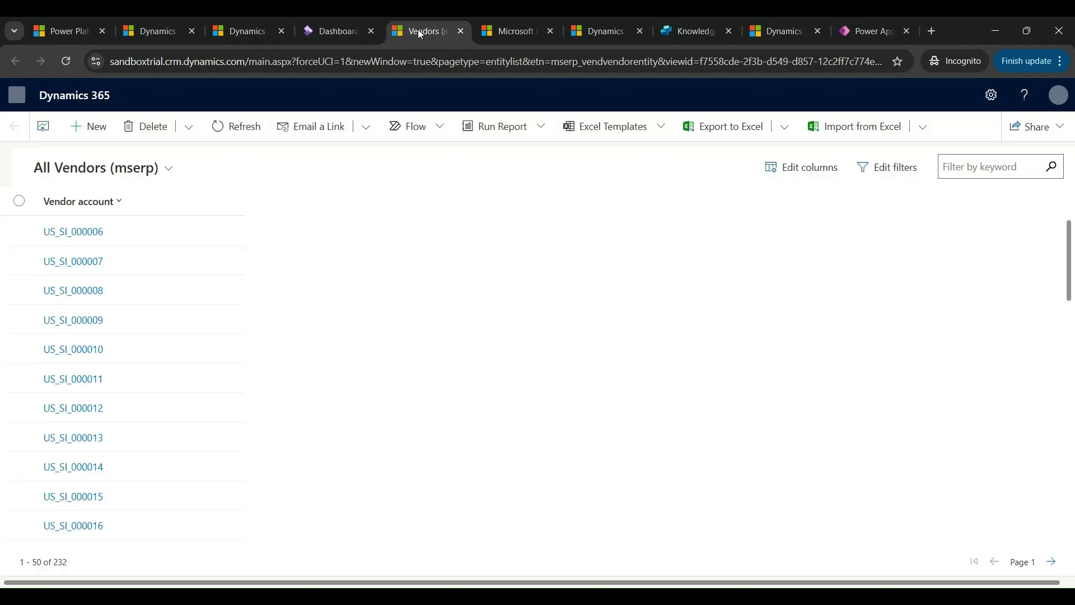
click(334, 31)
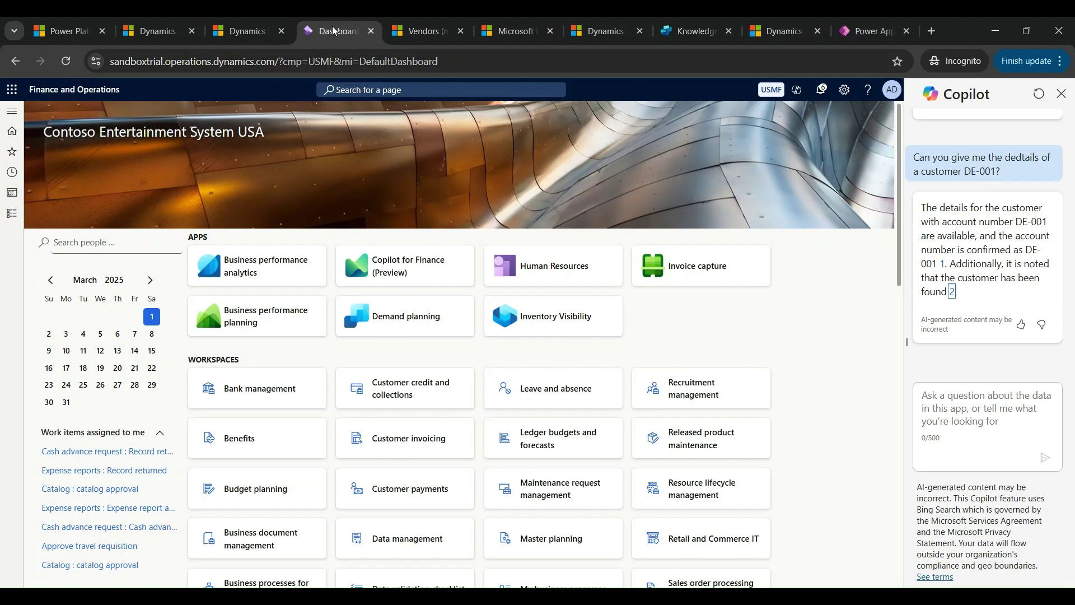